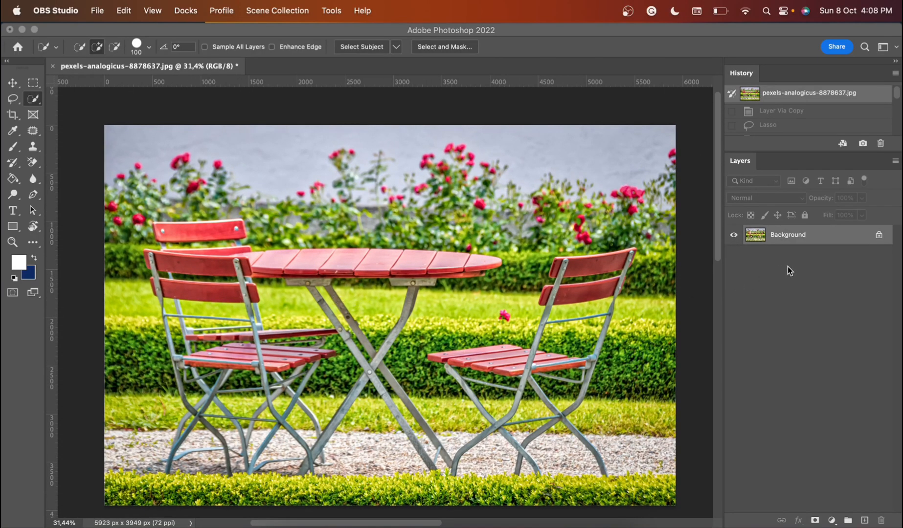
- Duplicate the Background layer and draw a freehand lasso selection around the rose cluster above the left chairs
left_click(802, 238)
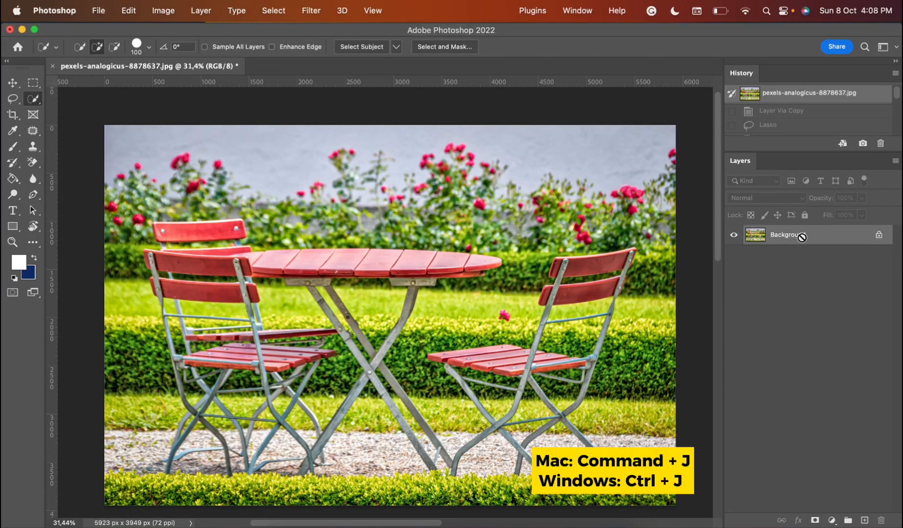
key("super+j")
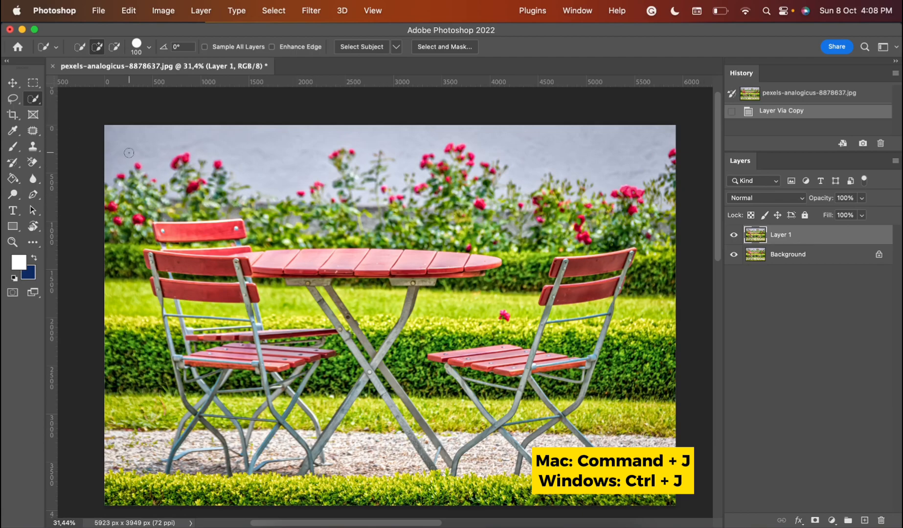
scroll(128, 153, "right", 1)
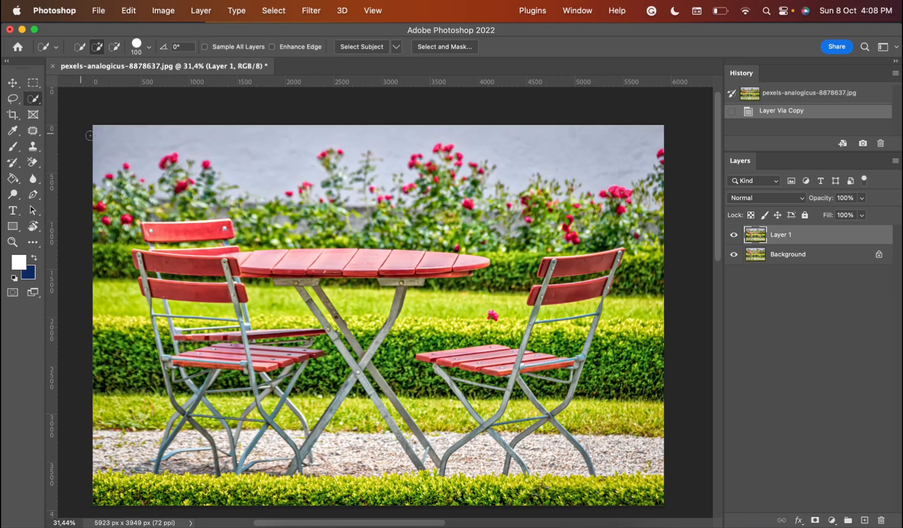
scroll(175, 154, "up", 5)
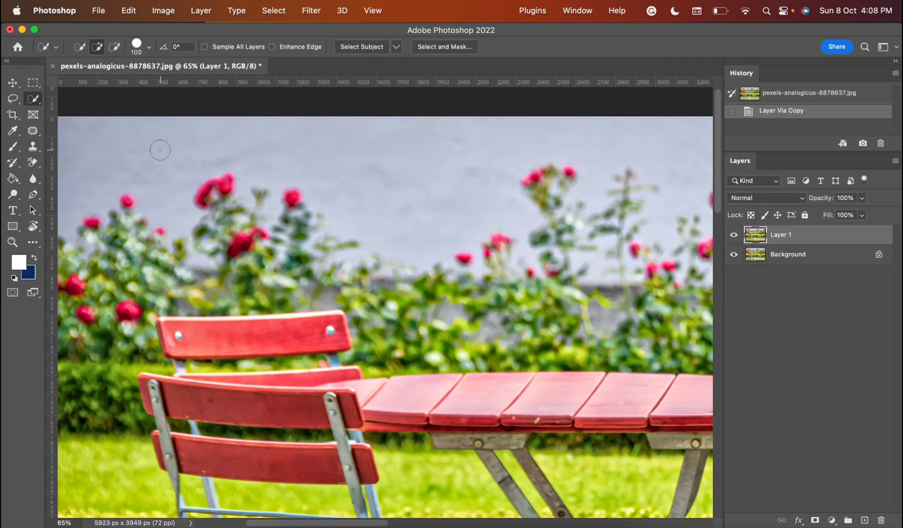
key("l")
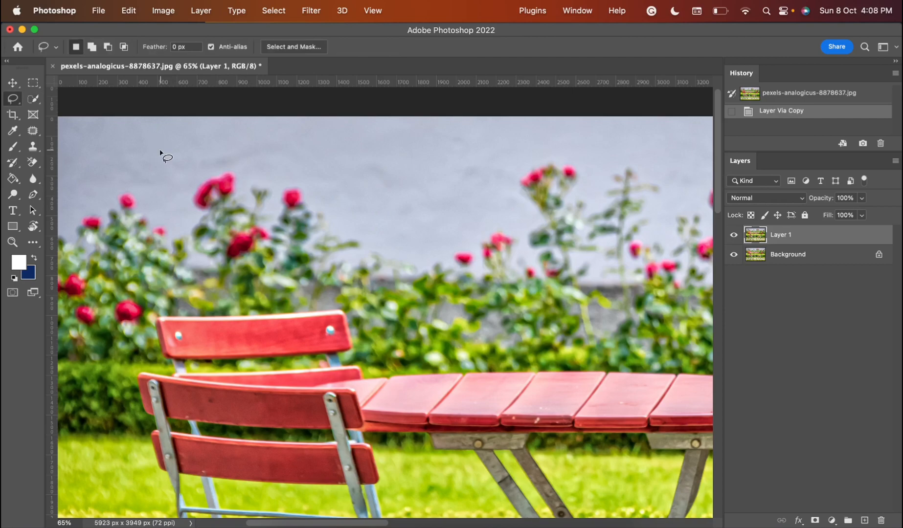
right_click(12, 101)
left_click(44, 96)
mouse_move(197, 183)
left_mouse_down()
mouse_move(210, 168)
mouse_move(243, 169)
mouse_move(235, 197)
mouse_move(207, 218)
mouse_move(192, 219)
mouse_move(199, 184)
left_mouse_up()
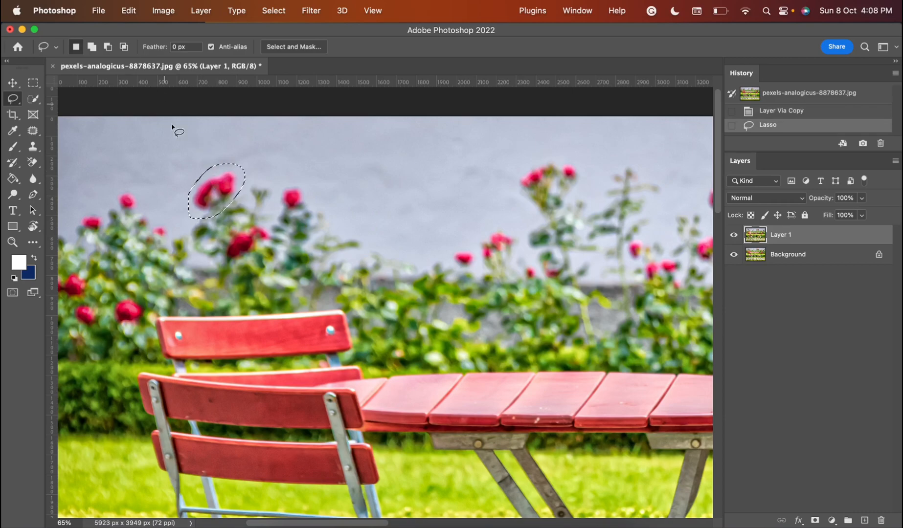
- Replace the selected rose cluster using Content-Aware Fill and clear the selection
left_click(129, 10)
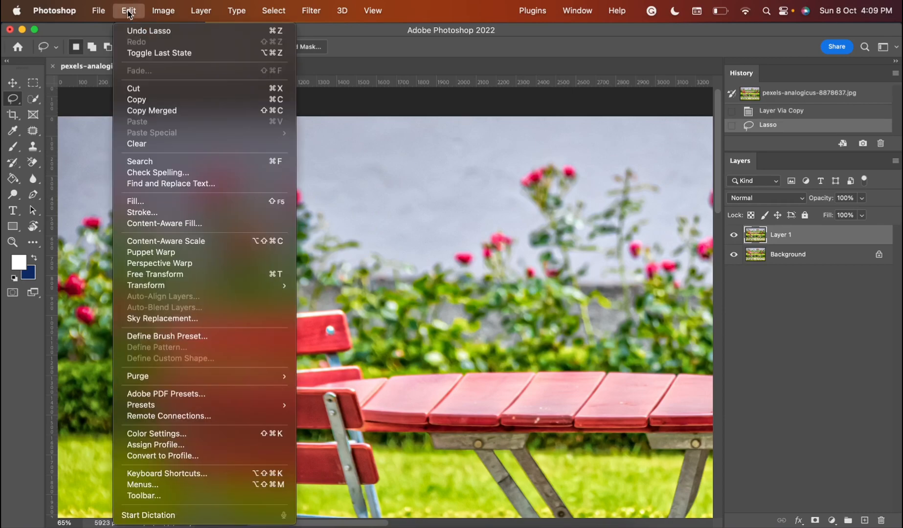
left_click(171, 225)
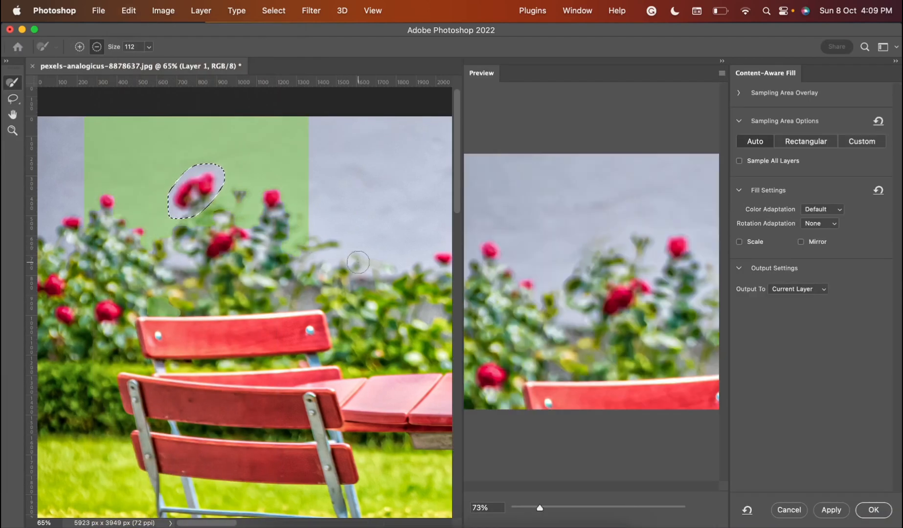
left_click(873, 510)
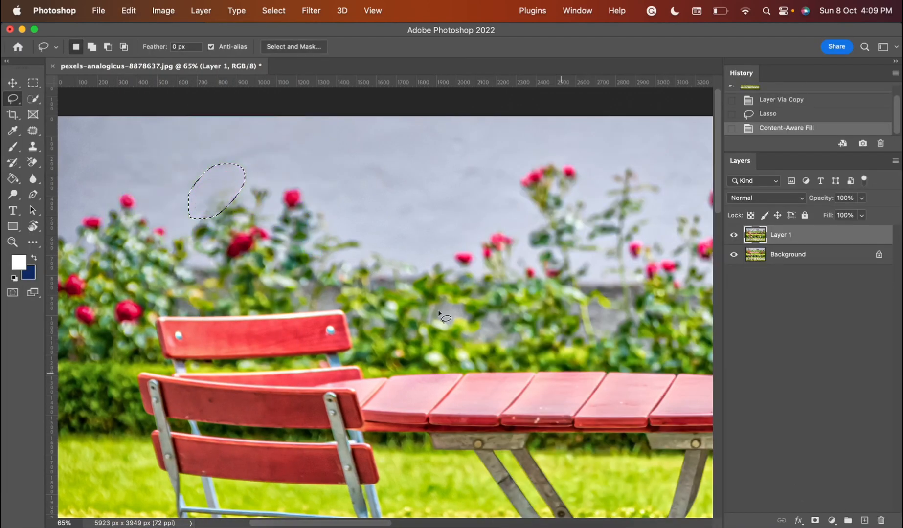
scroll(203, 225, "down", 5)
scroll(203, 225, "down", 2)
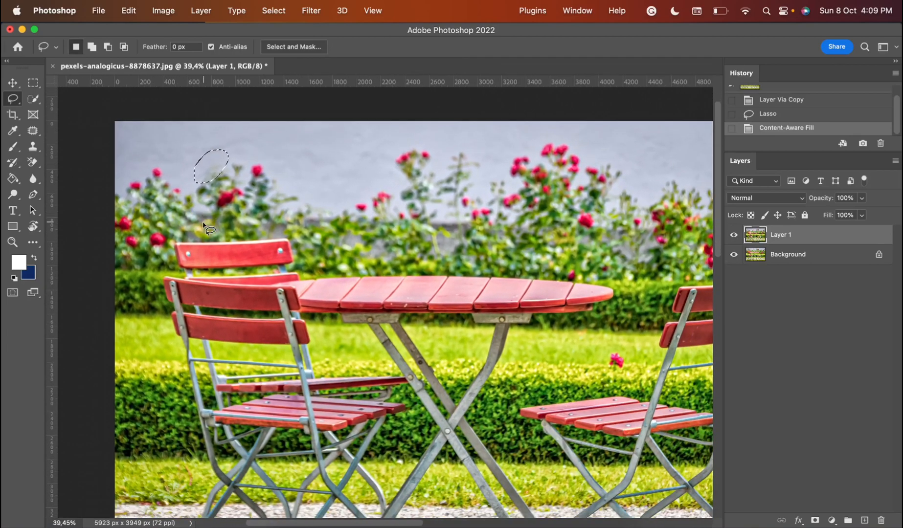
left_click(273, 11)
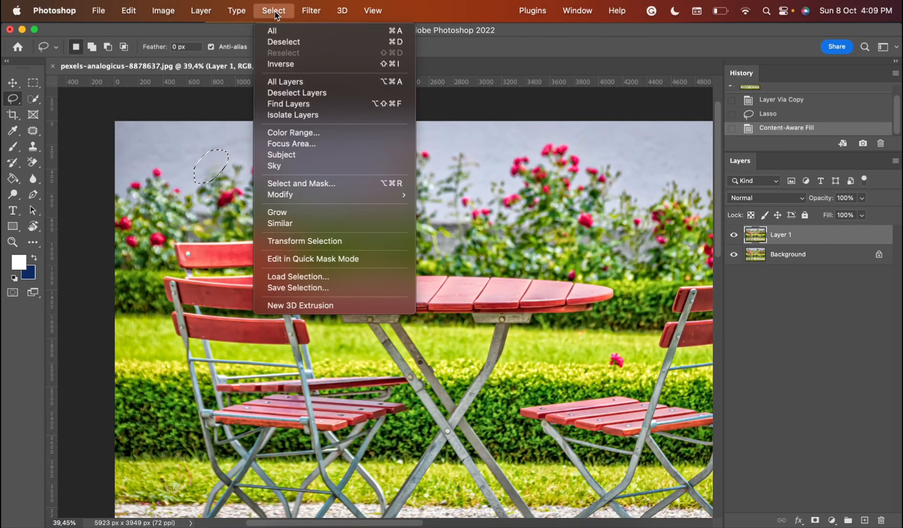
left_click(283, 42)
scroll(315, 297, "right", 2)
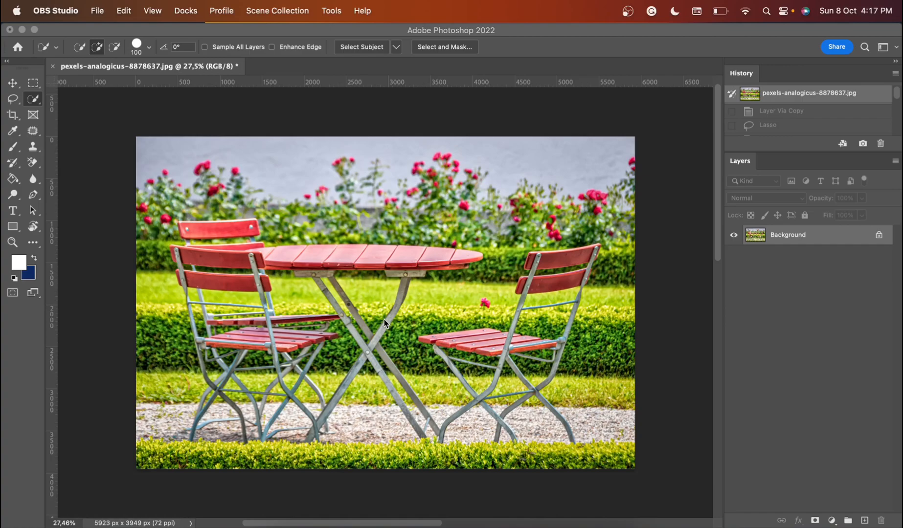
- Draw a loose lasso selection around the whole chair to the right of the table, and clear it
left_click(558, 378)
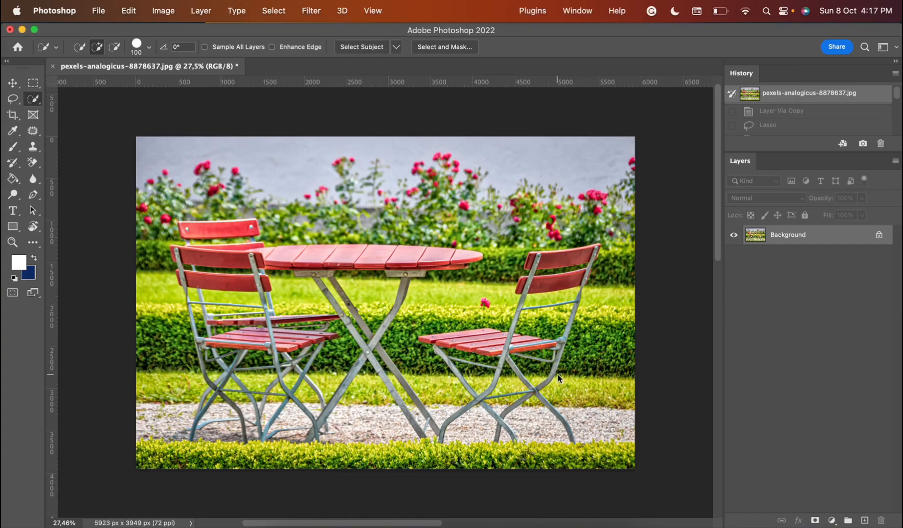
scroll(558, 378, "up", 4)
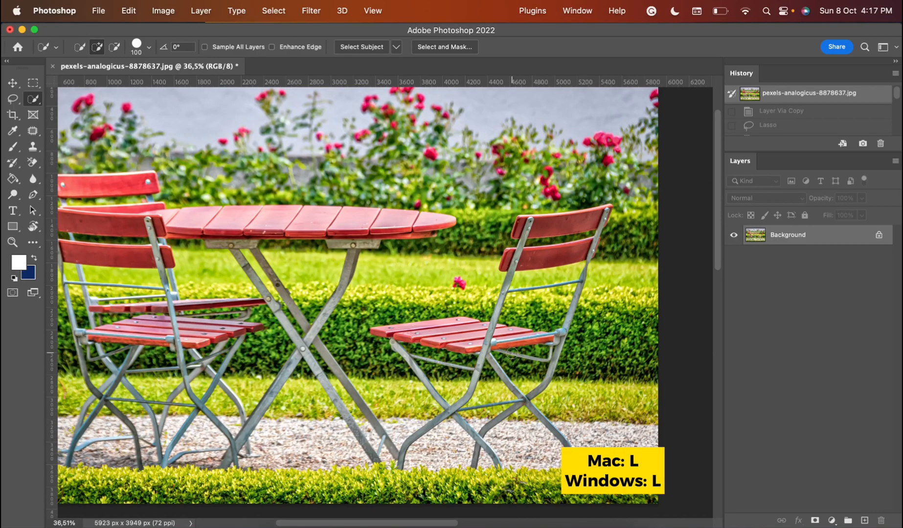
key("l")
mouse_move(486, 311)
left_mouse_down()
mouse_move(508, 215)
mouse_move(606, 195)
mouse_move(630, 230)
mouse_move(575, 352)
mouse_move(572, 409)
mouse_move(597, 464)
mouse_move(579, 485)
mouse_move(519, 498)
mouse_move(392, 487)
mouse_move(380, 448)
mouse_move(403, 398)
mouse_move(376, 323)
mouse_move(365, 319)
mouse_move(396, 298)
mouse_move(486, 307)
left_mouse_up()
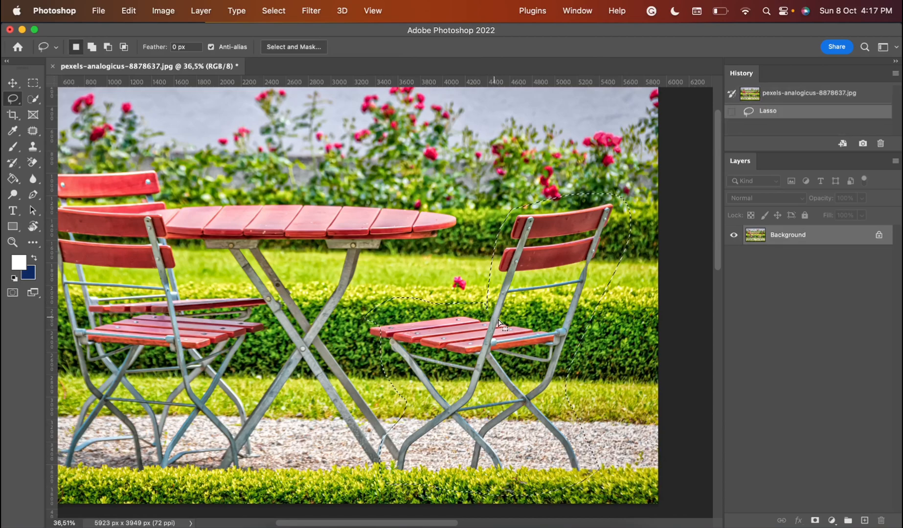
scroll(467, 346, "up", 5)
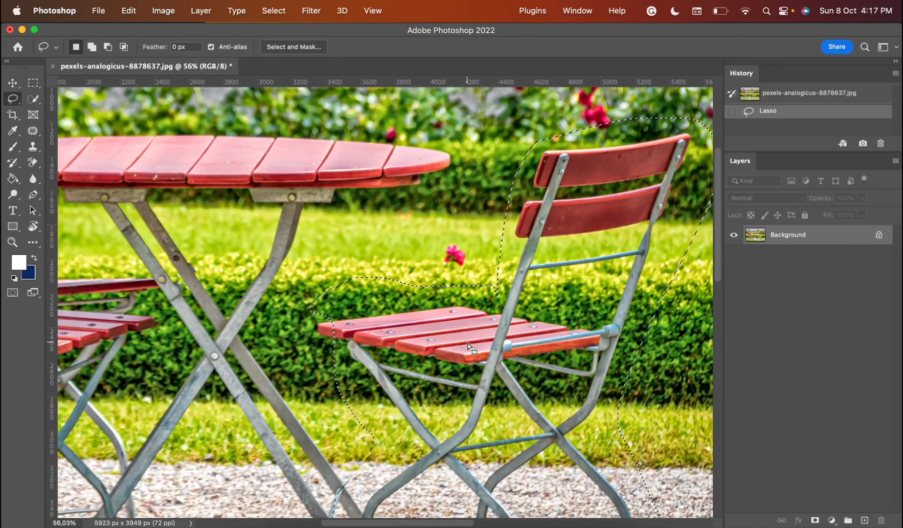
scroll(468, 346, "down", 3)
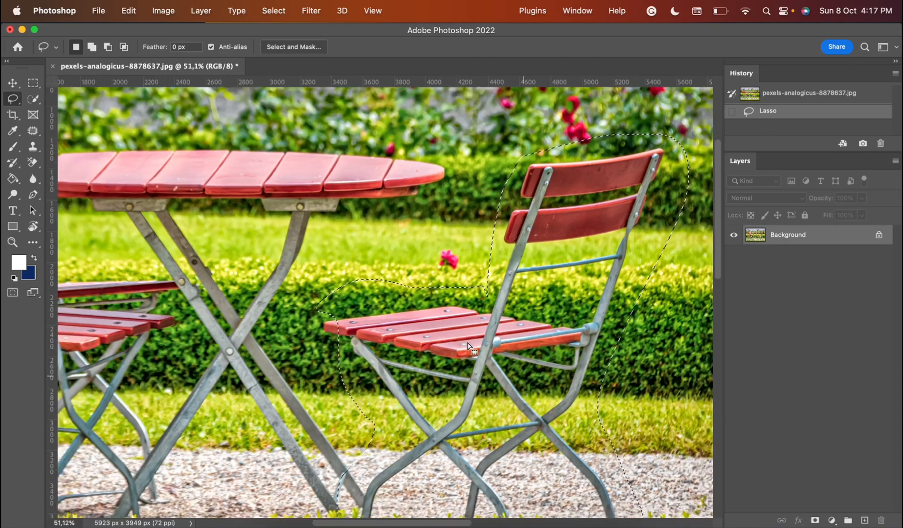
scroll(468, 347, "down", 1)
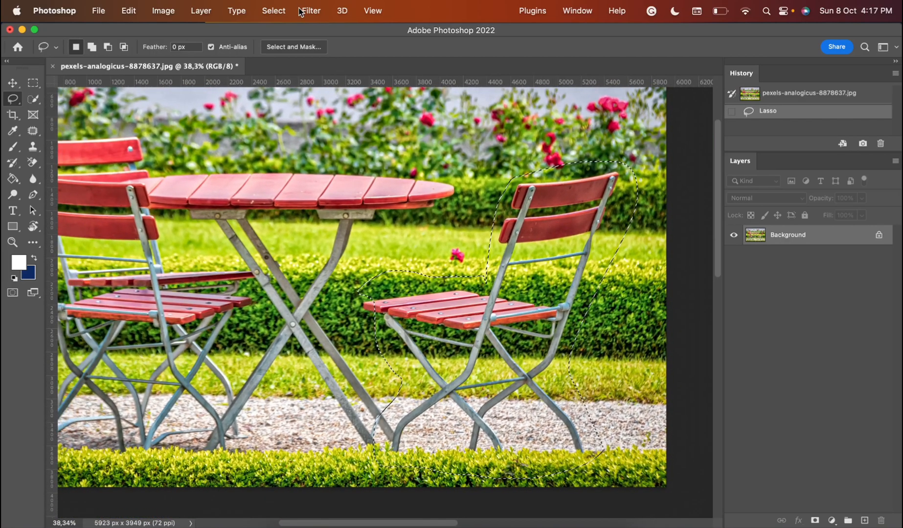
left_click(276, 14)
left_click(283, 41)
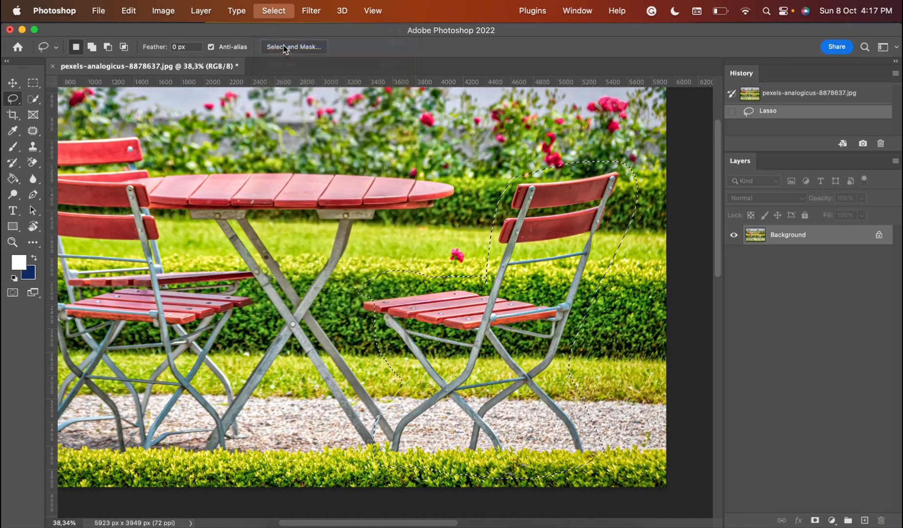
- Select the chair to the right of the table with the Object Selection tool
left_click(30, 98)
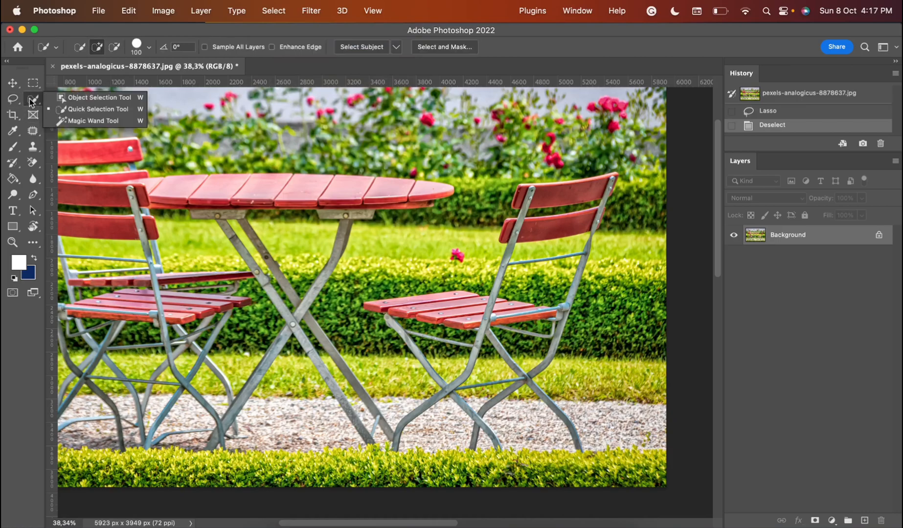
left_click(63, 100)
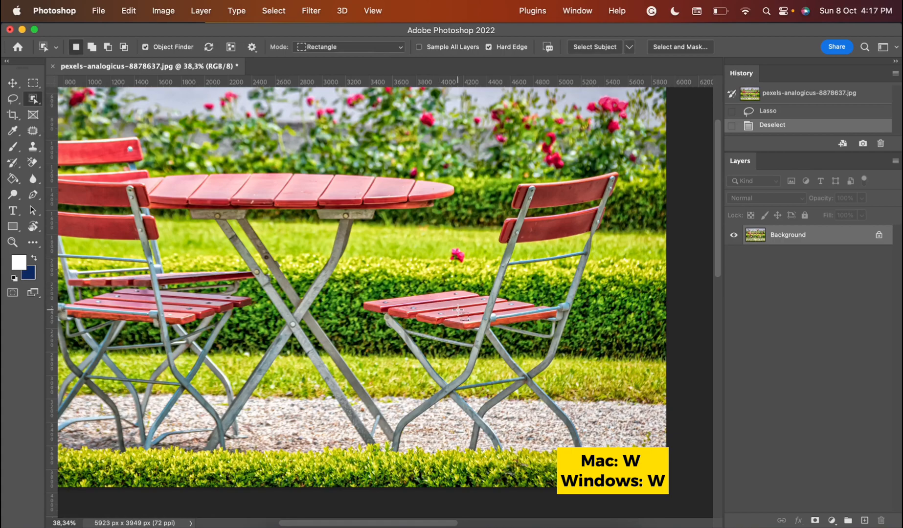
left_click(542, 231)
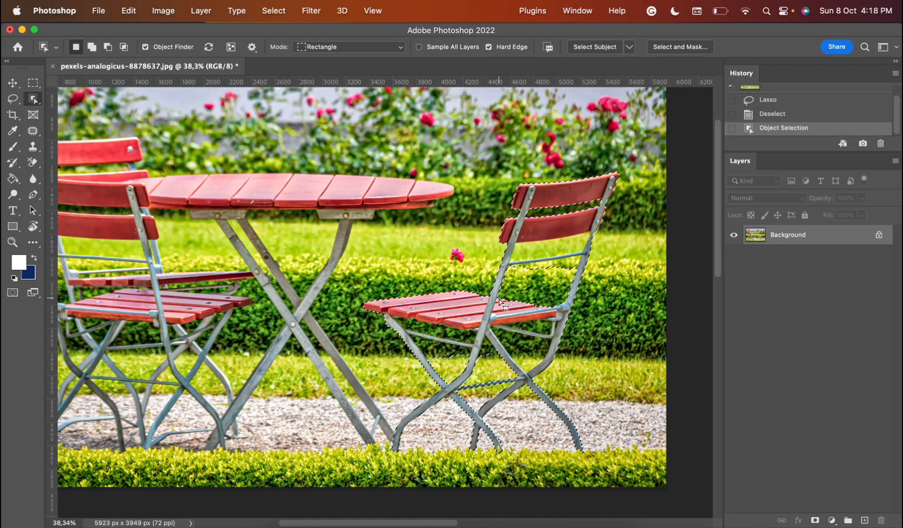
- Subtract the grass between the lower backrest slat and the crossbar from the chair selection using the Quick Selection tool
scroll(523, 234, "down", 2)
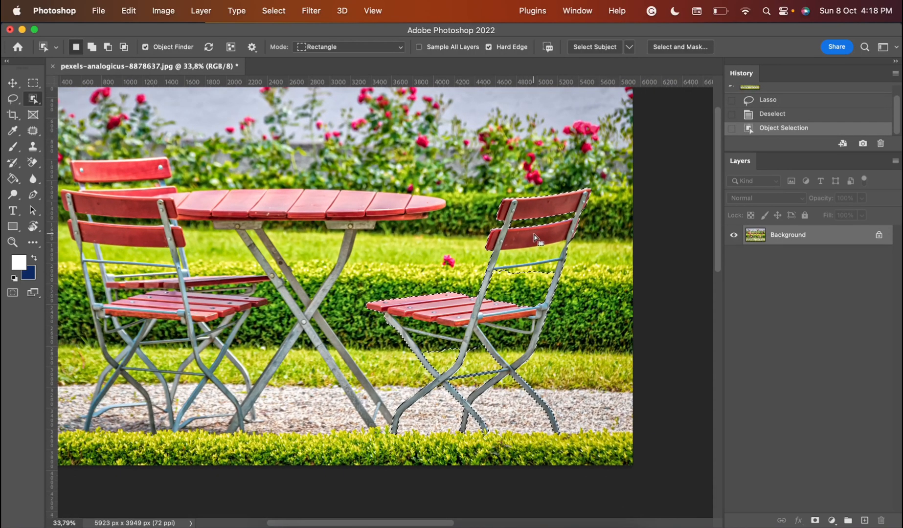
scroll(522, 236, "up", 2)
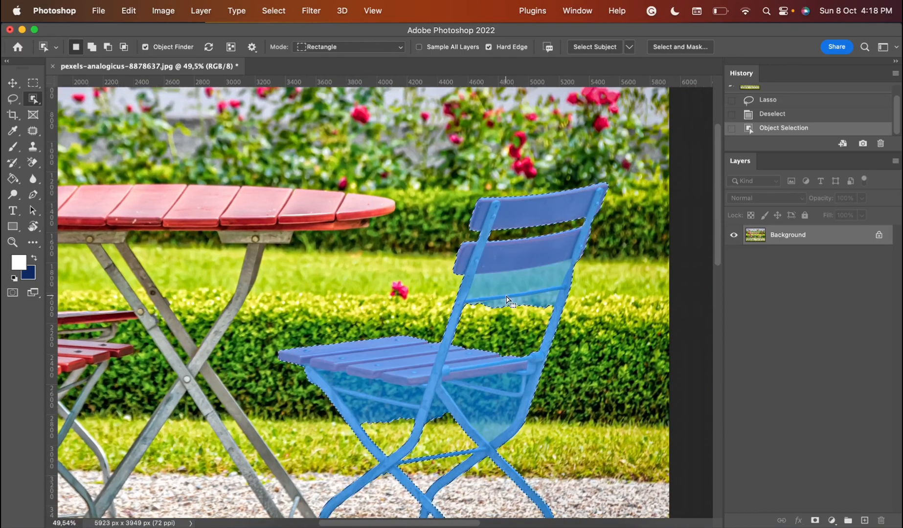
scroll(507, 300, "up", 2)
scroll(507, 300, "up", 2)
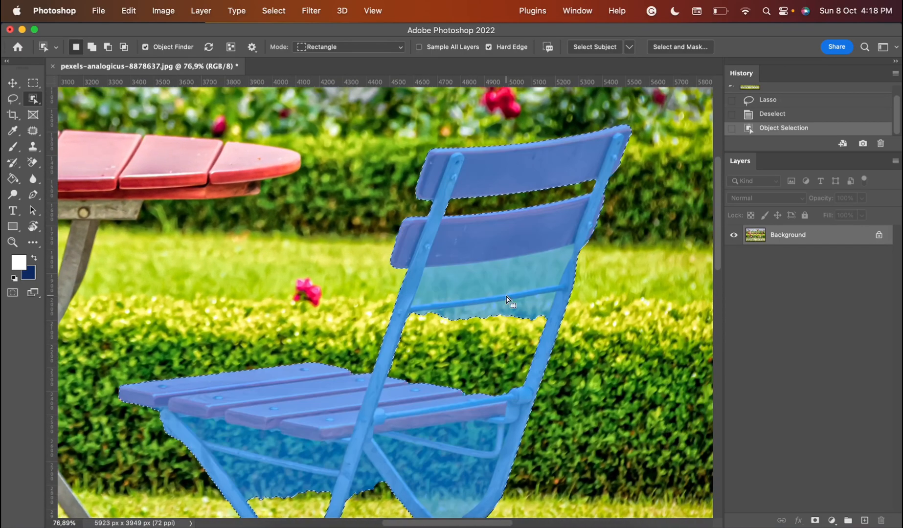
scroll(507, 300, "up", 2)
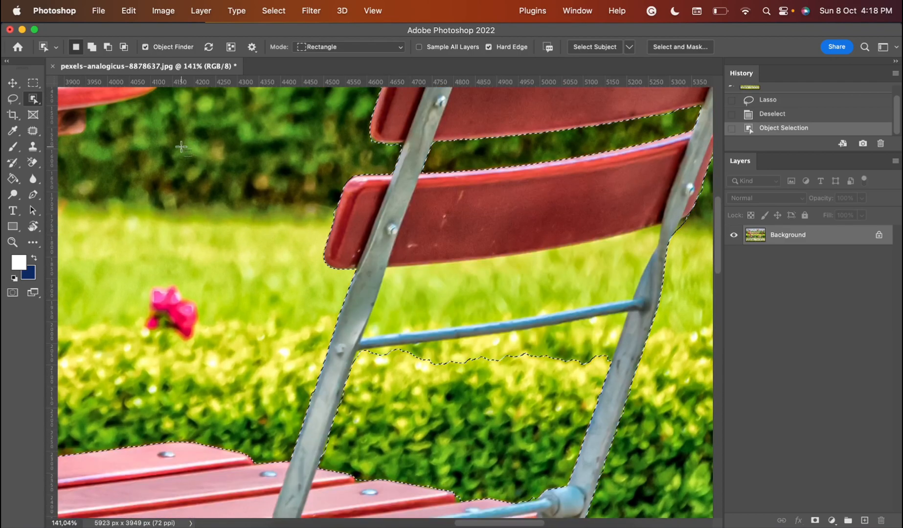
left_click_drag(36, 102, 93, 110)
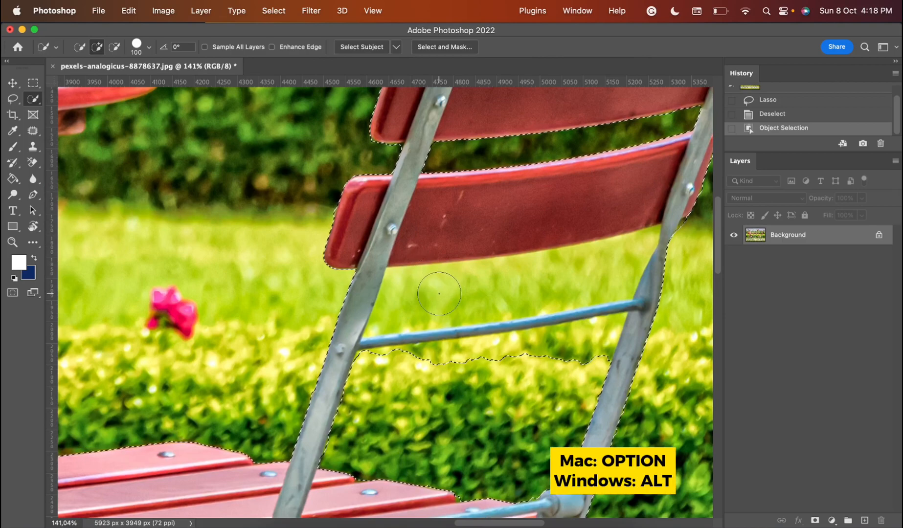
key("alt")
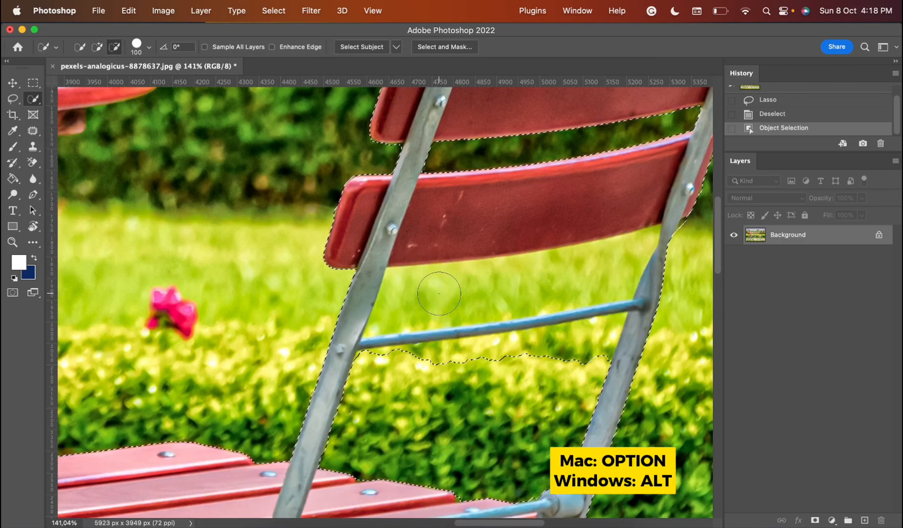
left_click(484, 292, "alt")
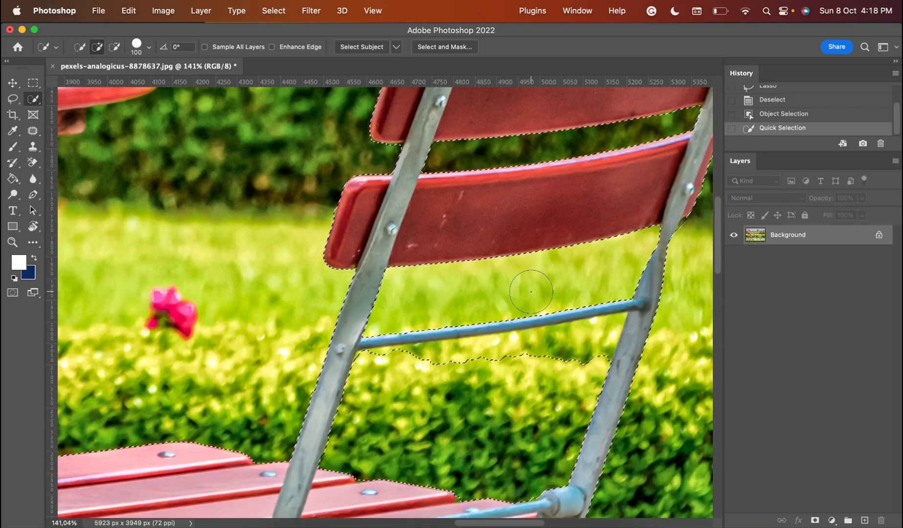
- Expand the selection around the chair by 10 pixels
scroll(531, 292, "down", 2)
scroll(531, 292, "down", 2)
scroll(531, 292, "down", 2)
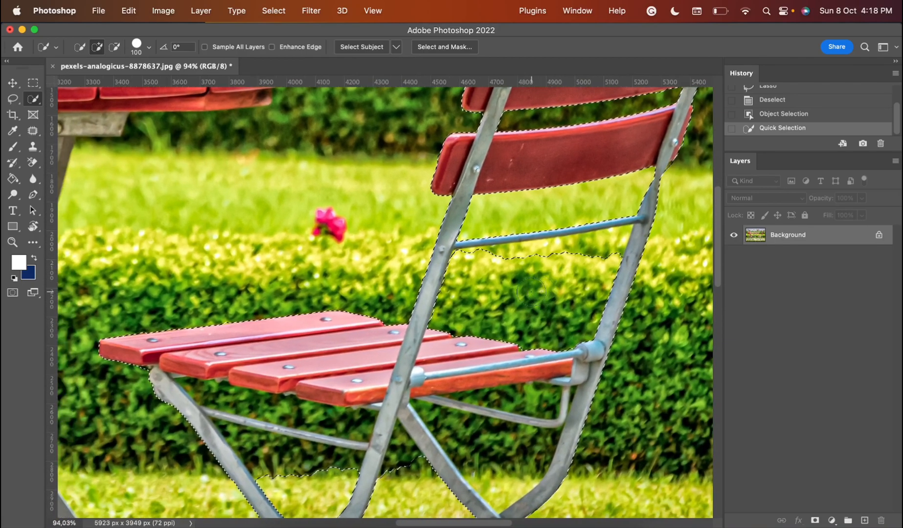
scroll(404, 346, "up", 3)
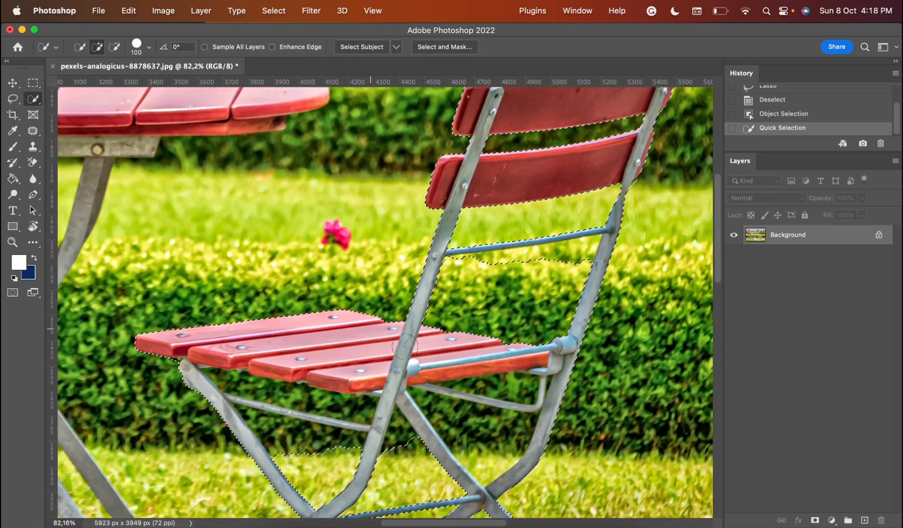
scroll(404, 346, "up", 5)
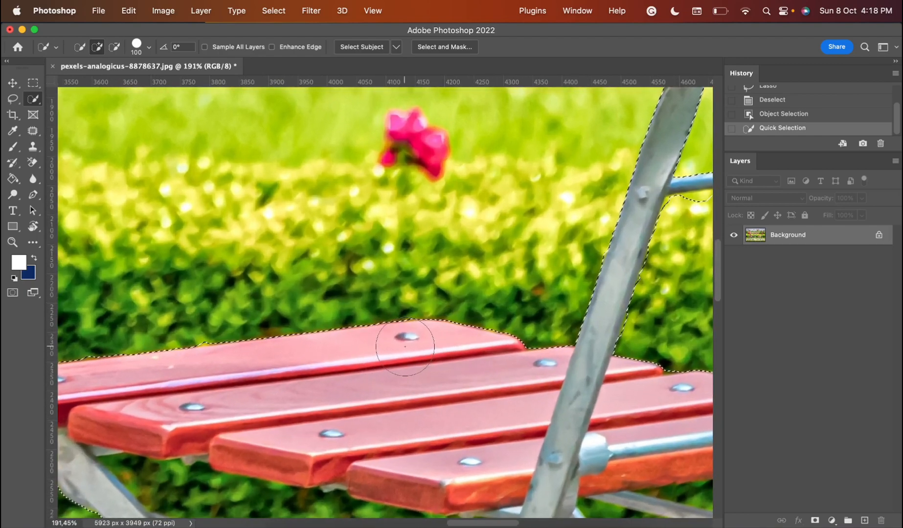
scroll(405, 346, "down", 1)
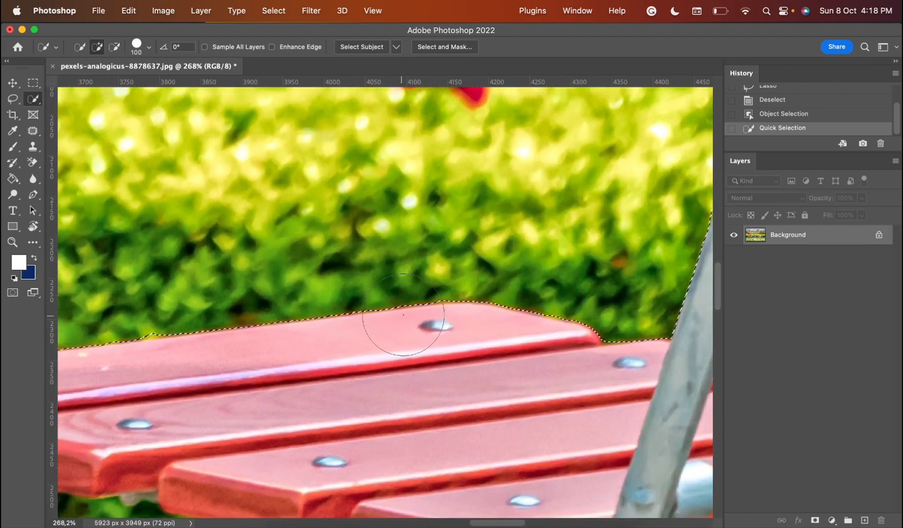
scroll(354, 339, "left", 2)
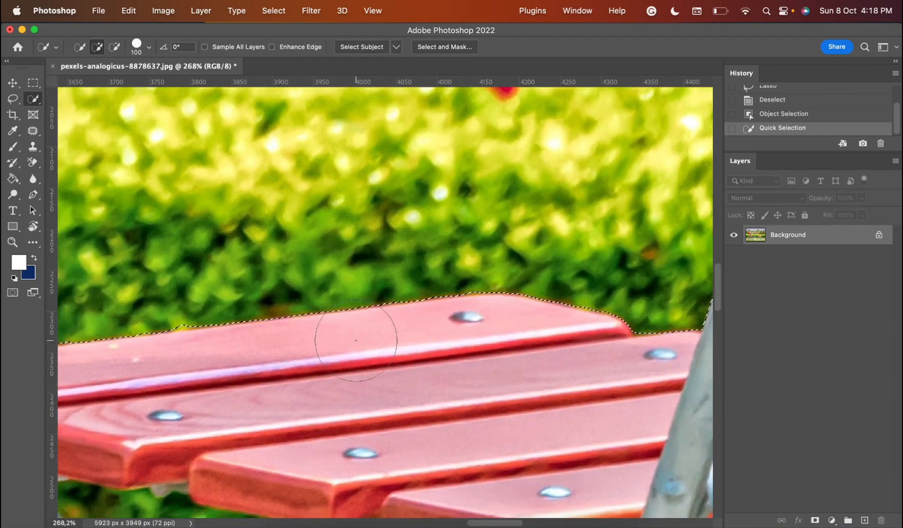
scroll(355, 340, "left", 5)
scroll(356, 340, "left", 5)
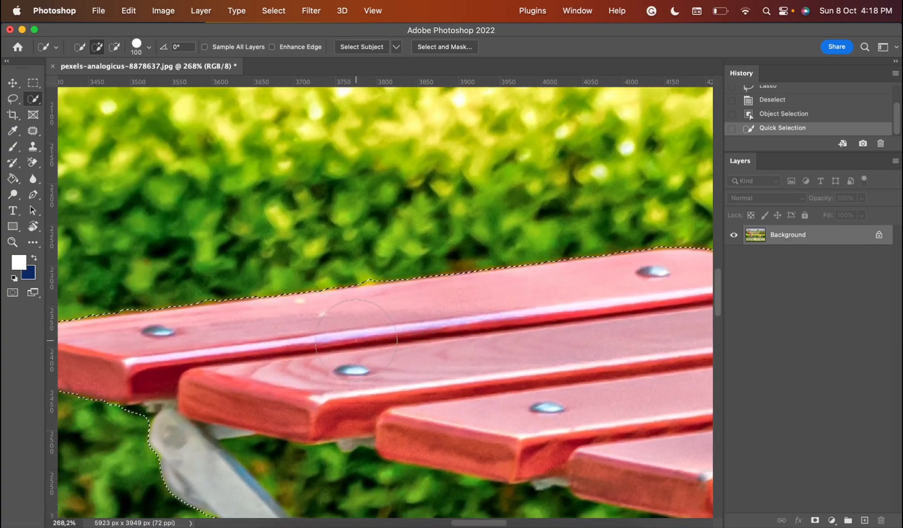
left_click(283, 13)
mouse_move(308, 198)
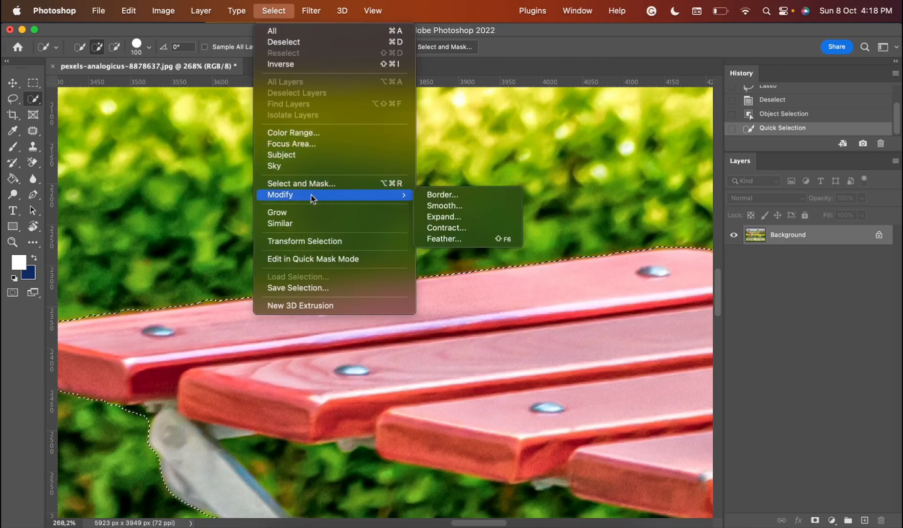
left_click(445, 217)
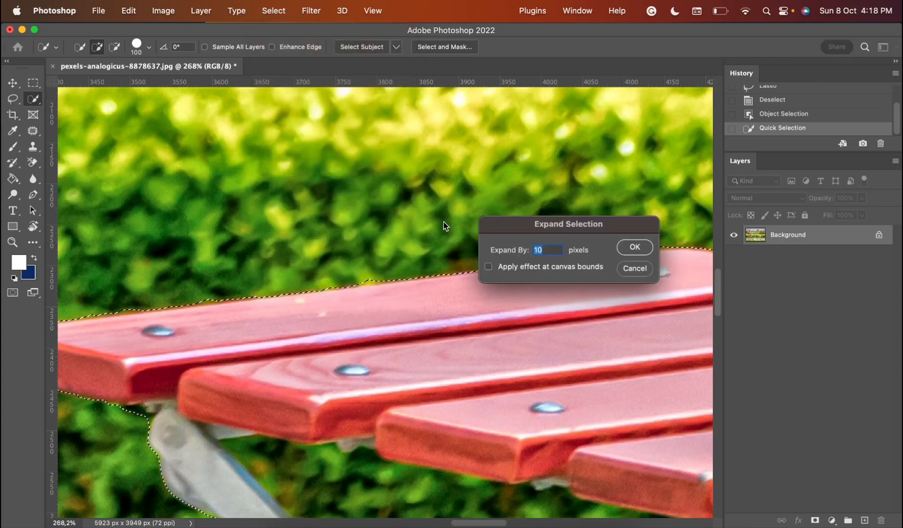
left_click(634, 249)
- Replace the selected chair with surrounding garden using Content-Aware Fill output to the current layer, and clear the selection
scroll(497, 294, "down", 6)
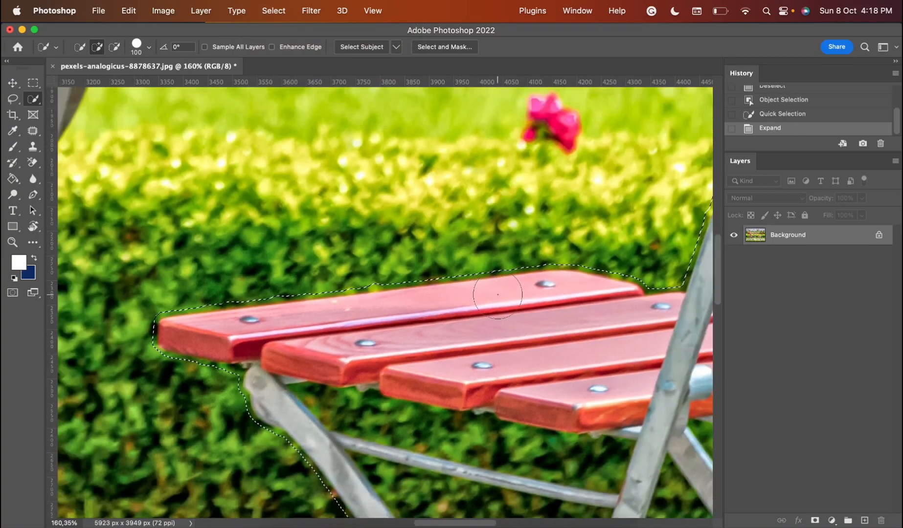
scroll(497, 294, "down", 3)
scroll(497, 295, "right", 3)
scroll(497, 294, "up", 1)
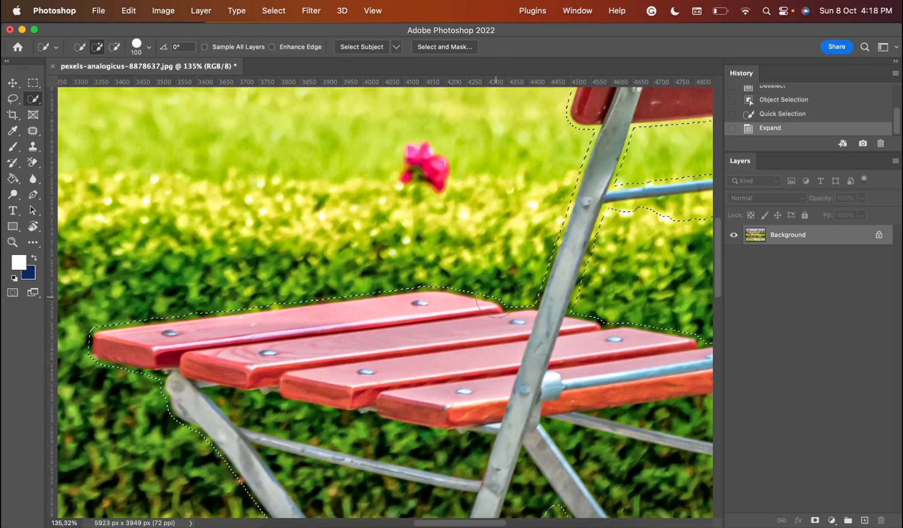
scroll(495, 298, "down", 10)
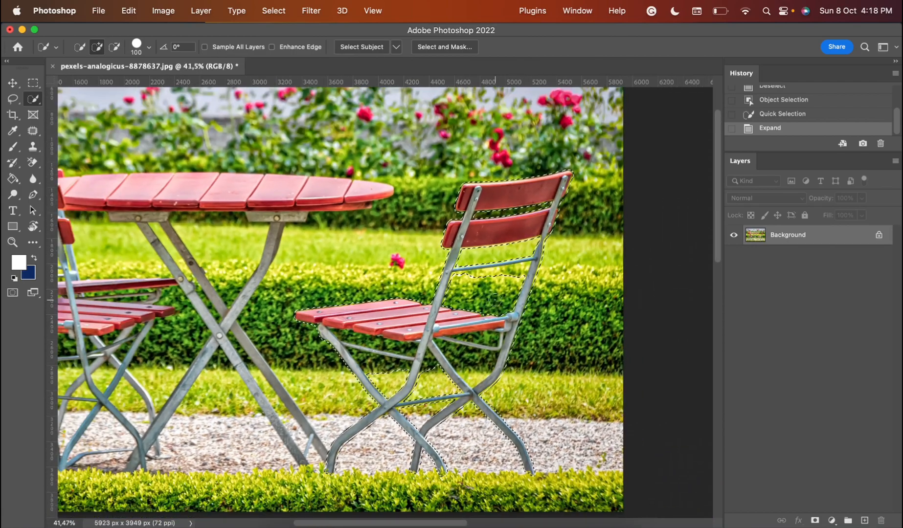
left_click(129, 11)
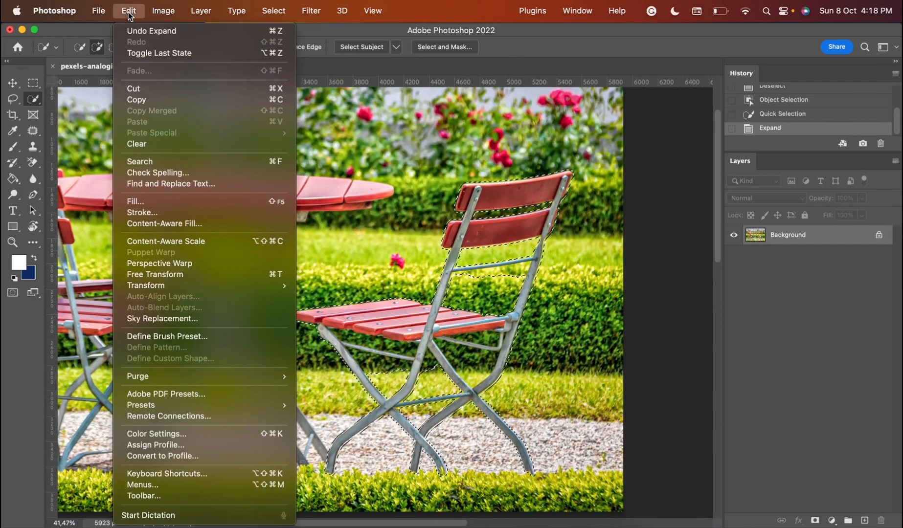
left_click(183, 224)
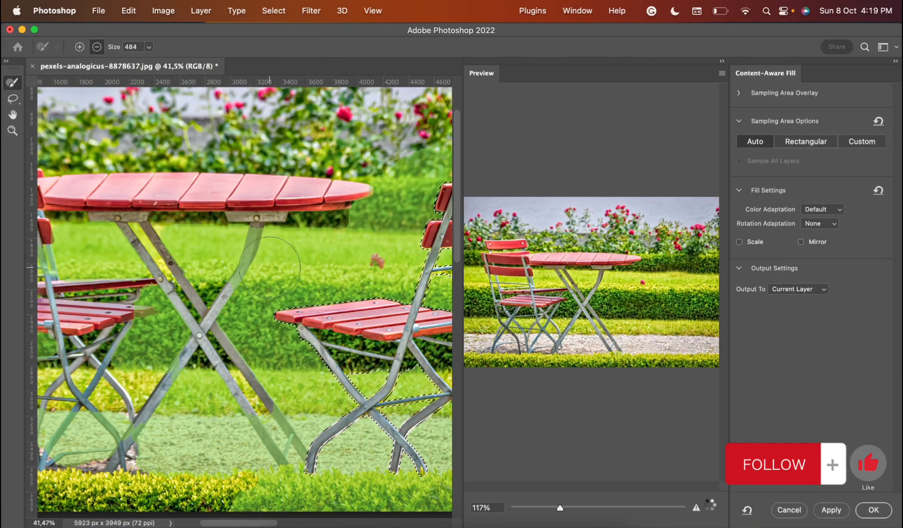
left_click(872, 509)
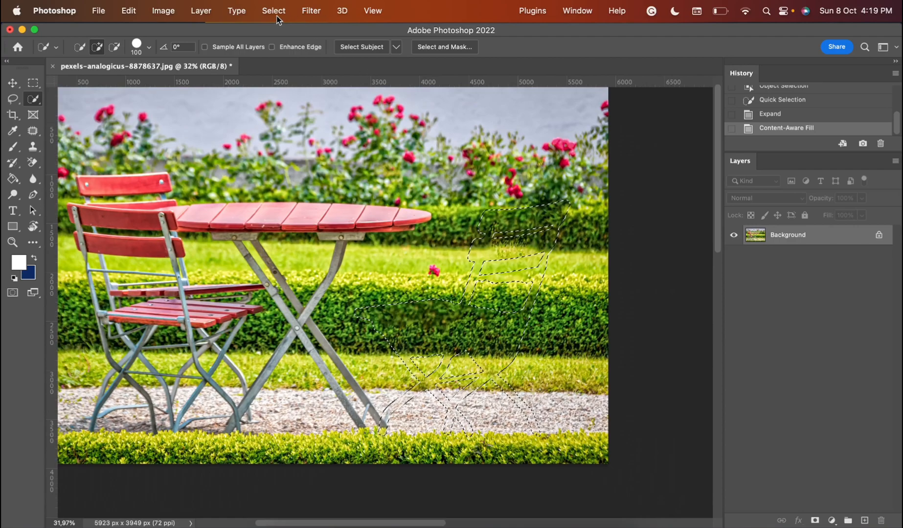
left_click(273, 10)
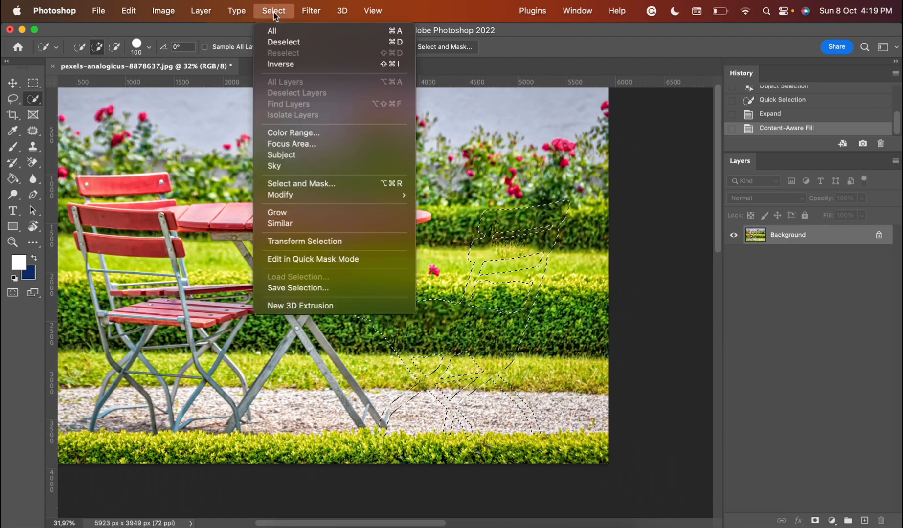
left_click(284, 42)
scroll(396, 274, "down", 5)
scroll(442, 344, "up", 5)
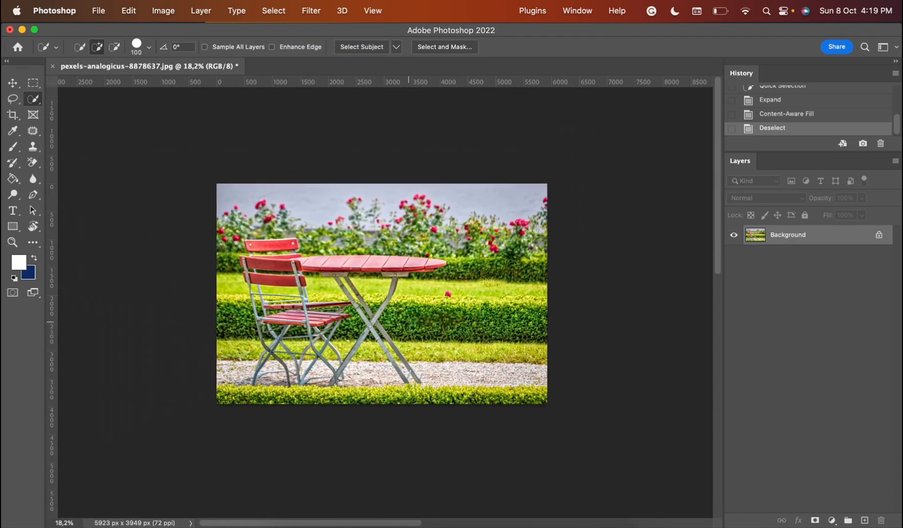
scroll(408, 323, "up", 2)
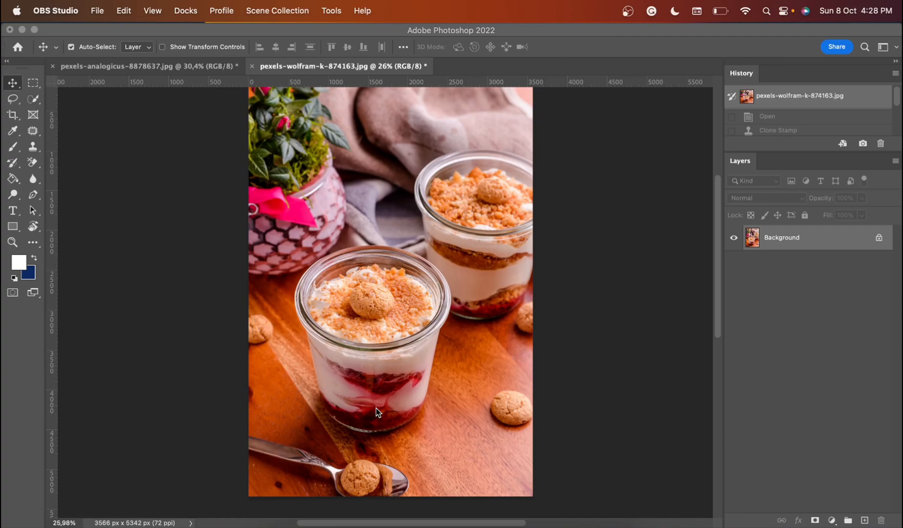
- In the dessert photo, cover the whole cookie lying on the wood in front of the jars with nearby wood grain using the Clone Stamp tool
scroll(376, 408, "left", 3)
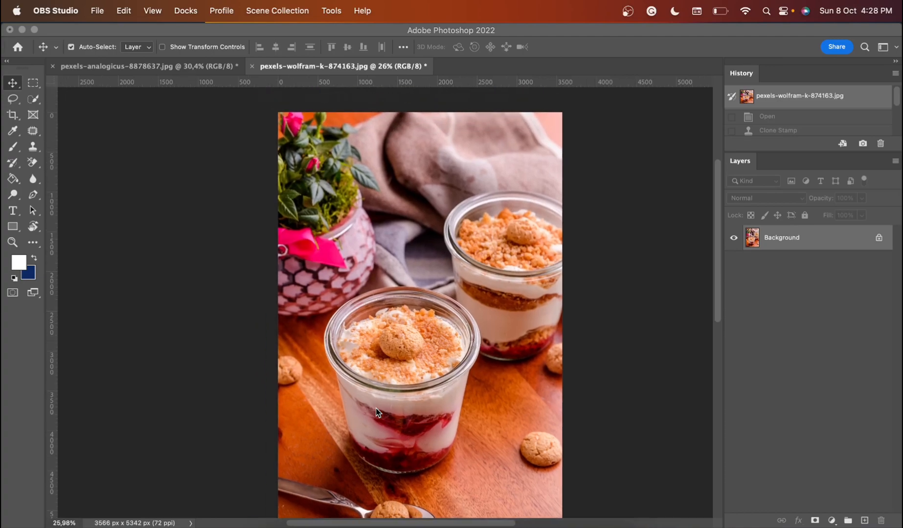
scroll(376, 408, "down", 3)
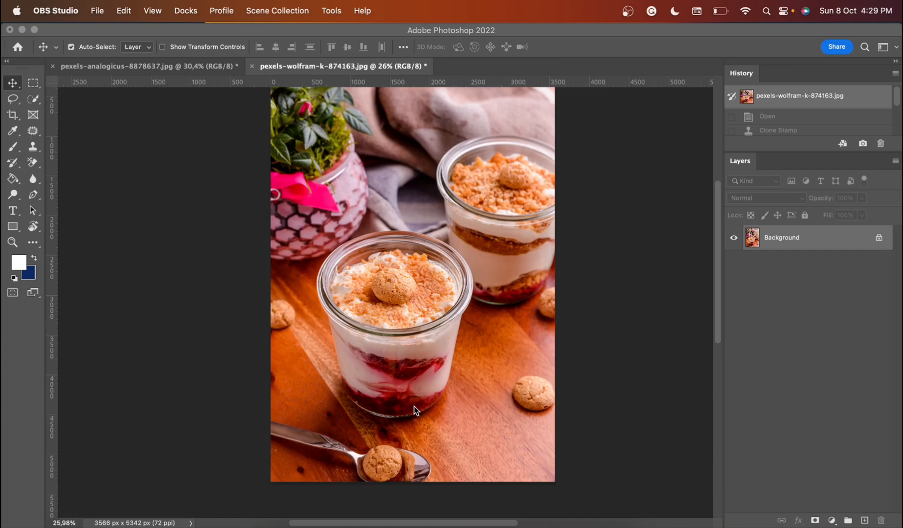
left_click(505, 392)
scroll(504, 392, "up", 5)
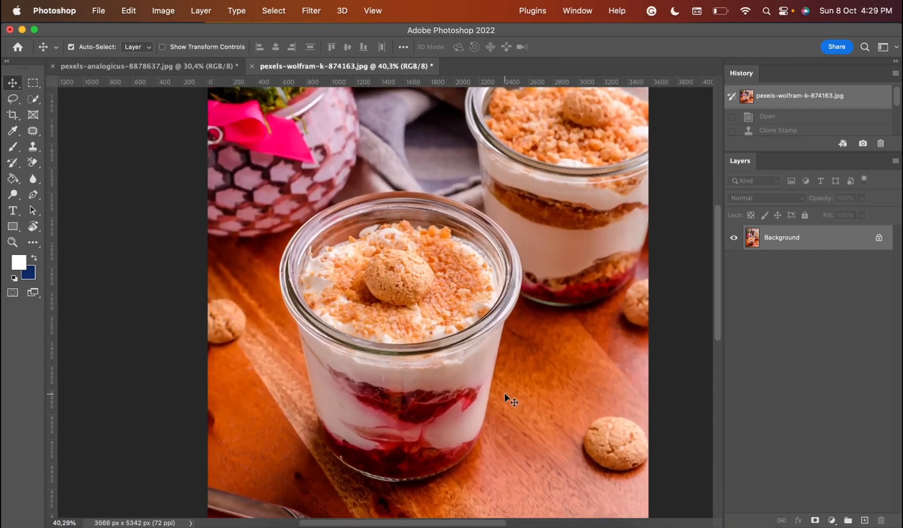
scroll(504, 392, "up", 2)
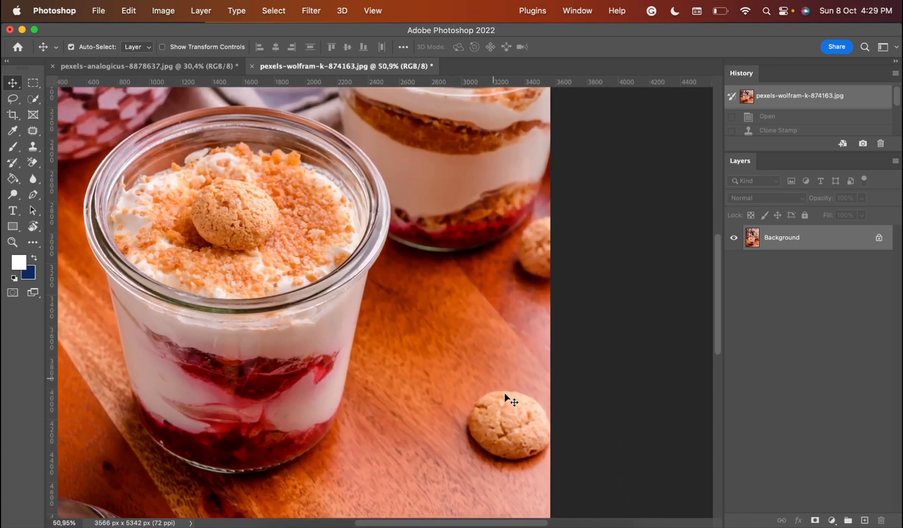
scroll(504, 393, "down", 2)
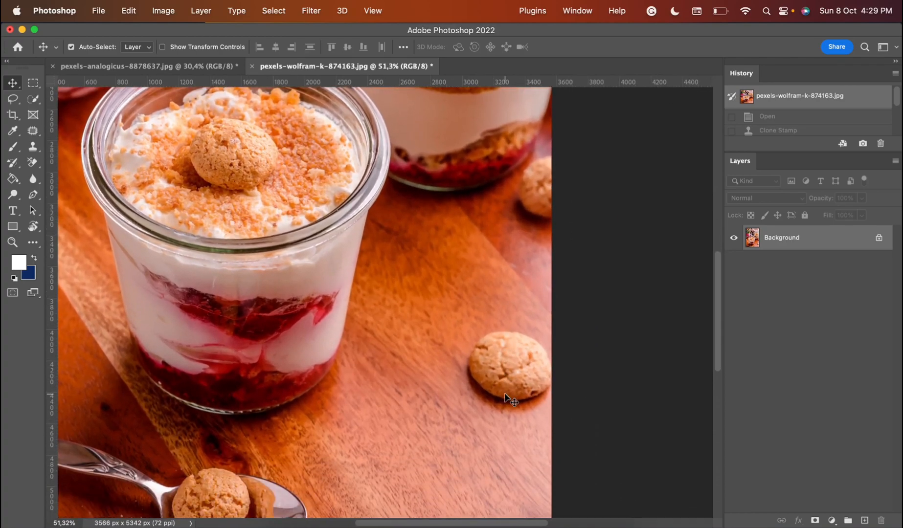
scroll(504, 392, "down", 1)
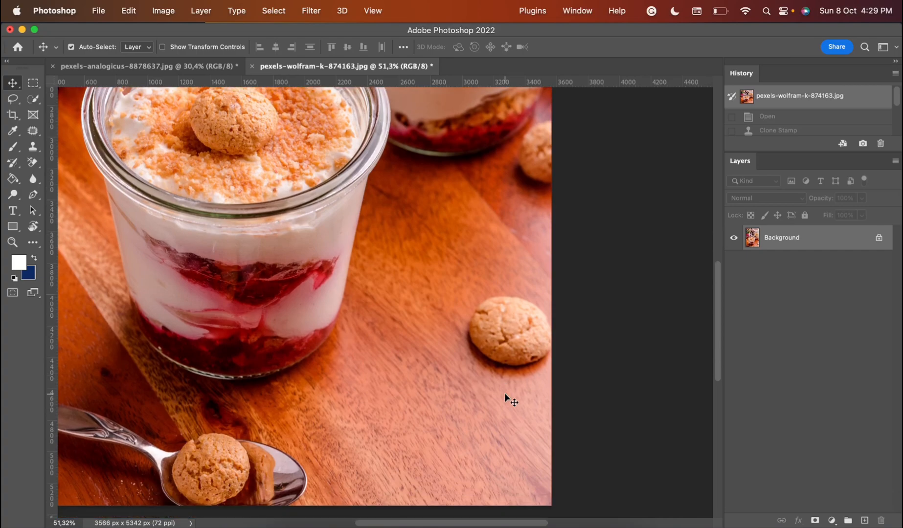
scroll(505, 393, "up", 3)
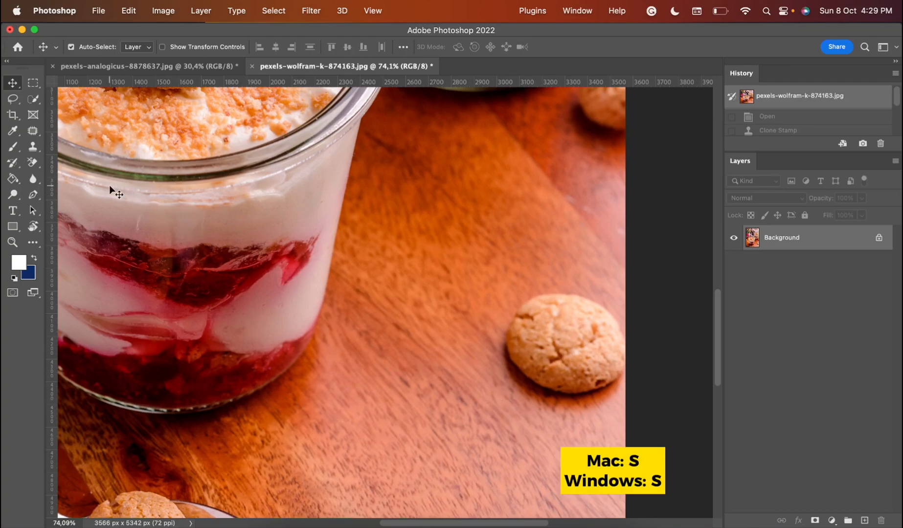
left_click(37, 146)
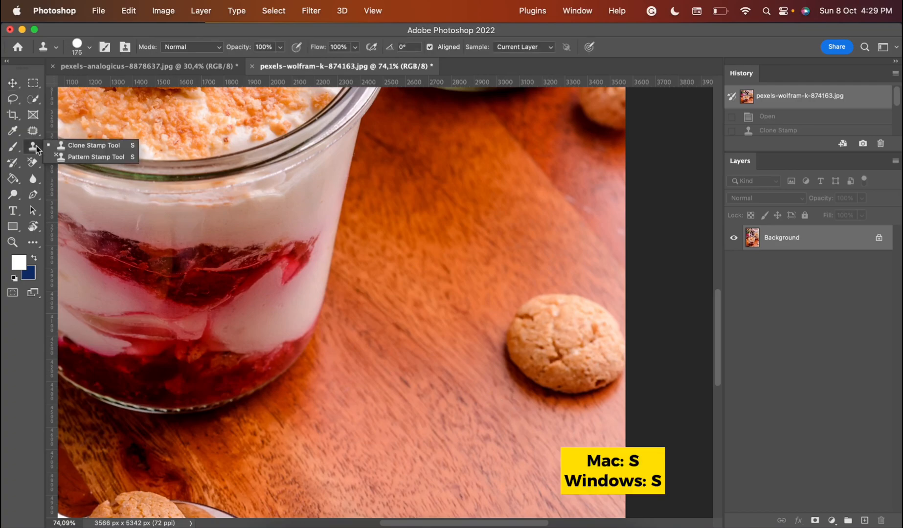
left_click(64, 146)
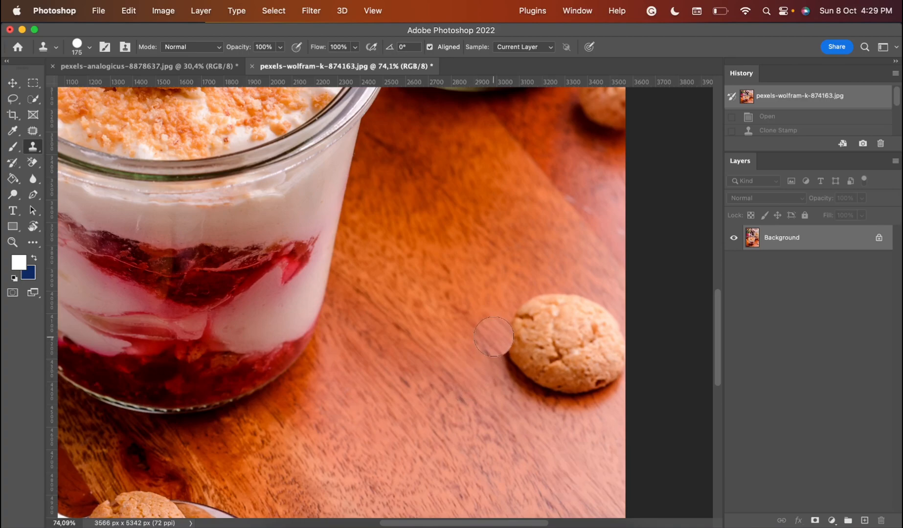
left_click_drag(506, 347, 554, 397)
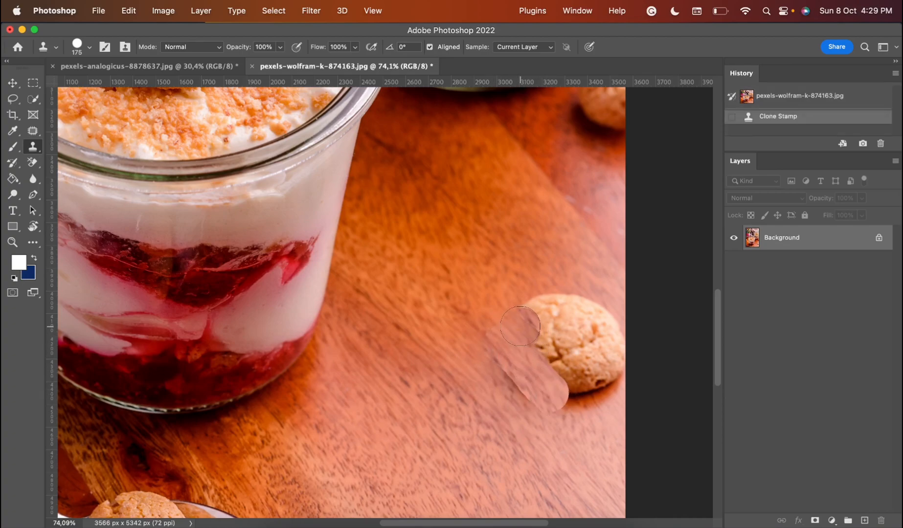
mouse_move(523, 331)
left_mouse_down()
mouse_move(548, 348)
mouse_move(567, 389)
left_mouse_up()
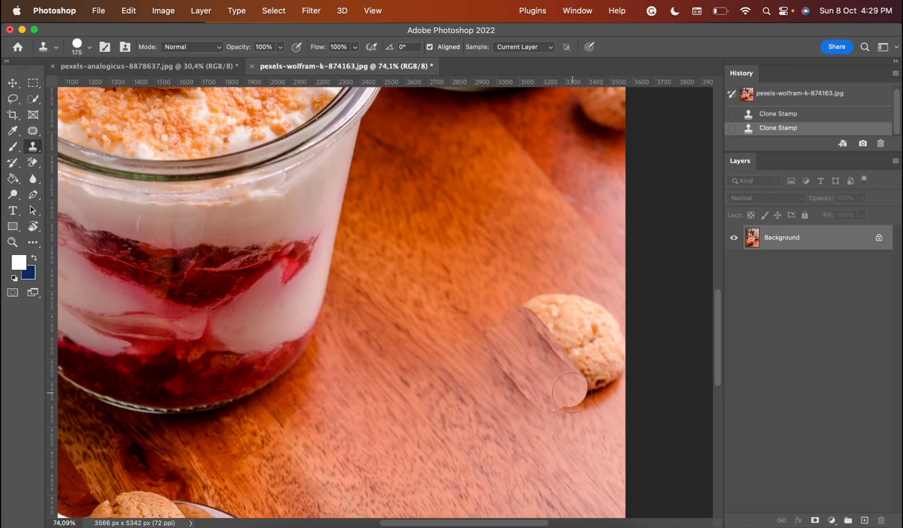
mouse_move(521, 308)
left_mouse_down()
mouse_move(552, 325)
mouse_move(596, 386)
left_mouse_up()
mouse_move(555, 301)
left_mouse_down()
mouse_move(582, 318)
mouse_move(611, 376)
left_mouse_up()
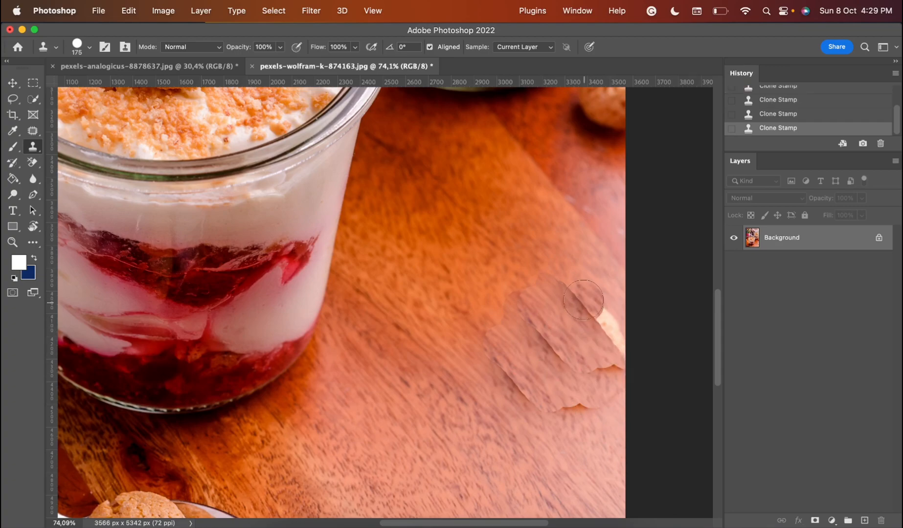
mouse_move(587, 296)
left_mouse_down()
mouse_move(611, 342)
mouse_move(584, 361)
left_mouse_up()
scroll(584, 361, "down", 10)
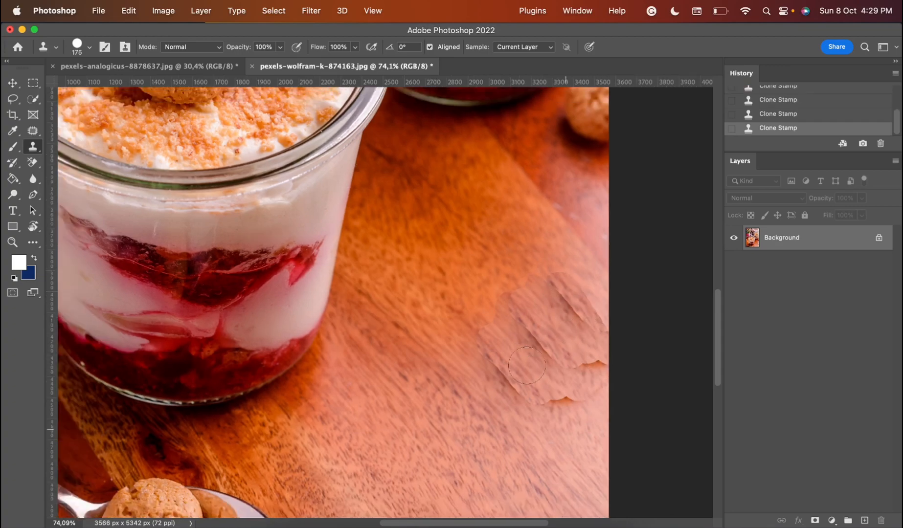
scroll(527, 366, "up", 4)
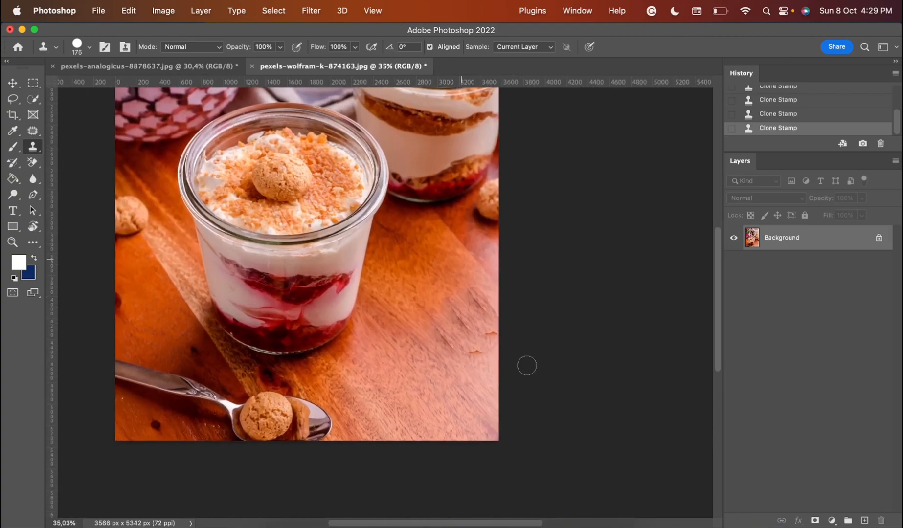
scroll(526, 366, "up", 3)
scroll(527, 366, "left", 2)
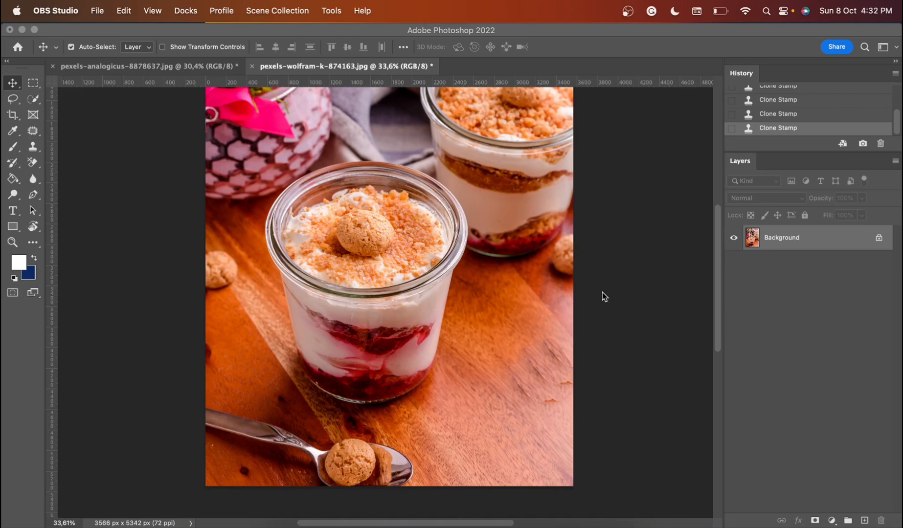
- Revert the dessert photo to its original history snapshot and duplicate the Background layer
scroll(783, 114, "up", 3)
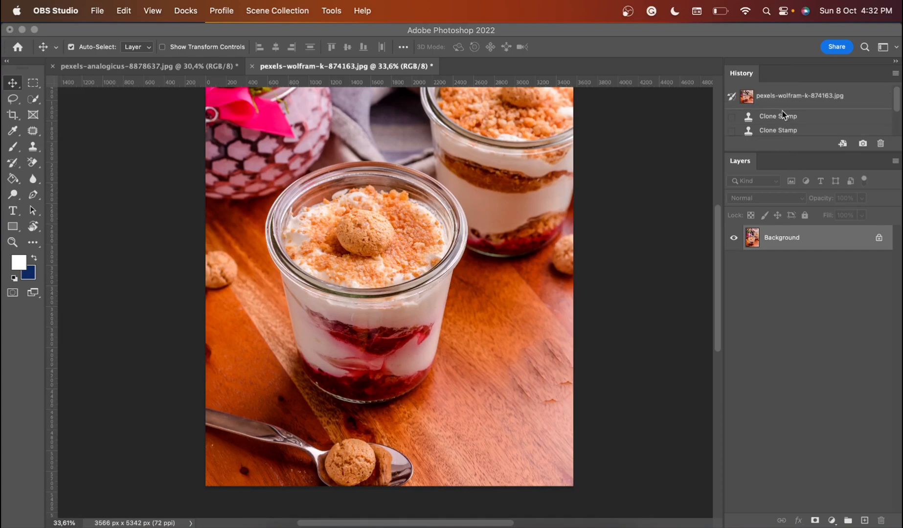
left_click(773, 94)
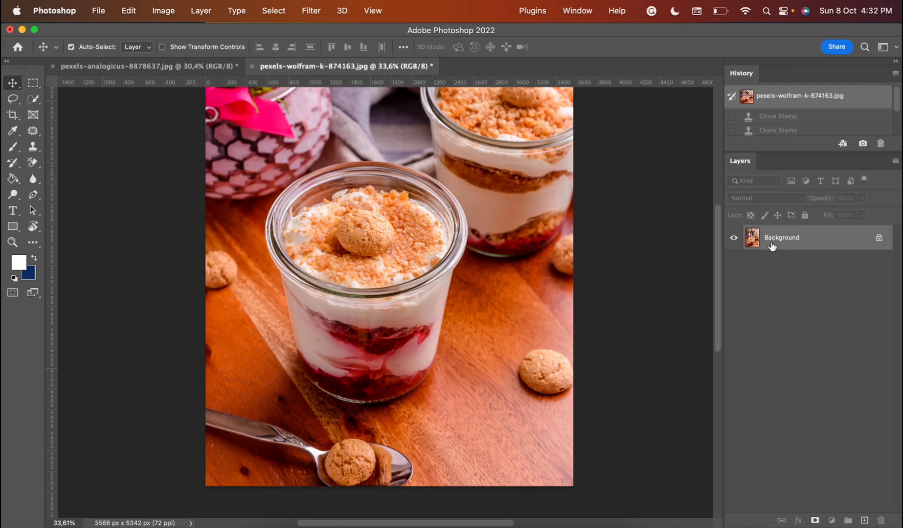
key("super+j")
scroll(400, 336, "down", 2)
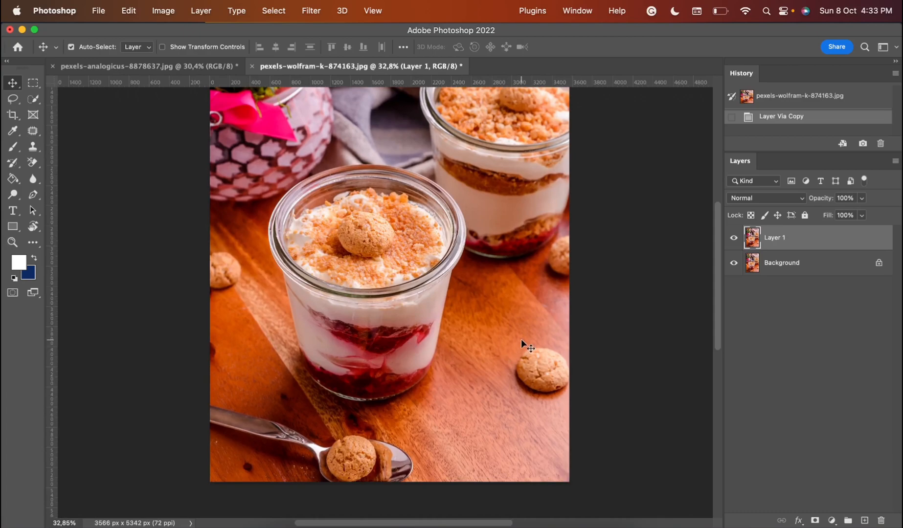
- Select the three loose cookies on the wood and the spoon with its cookies together, using loose Lasso outlines
key("l")
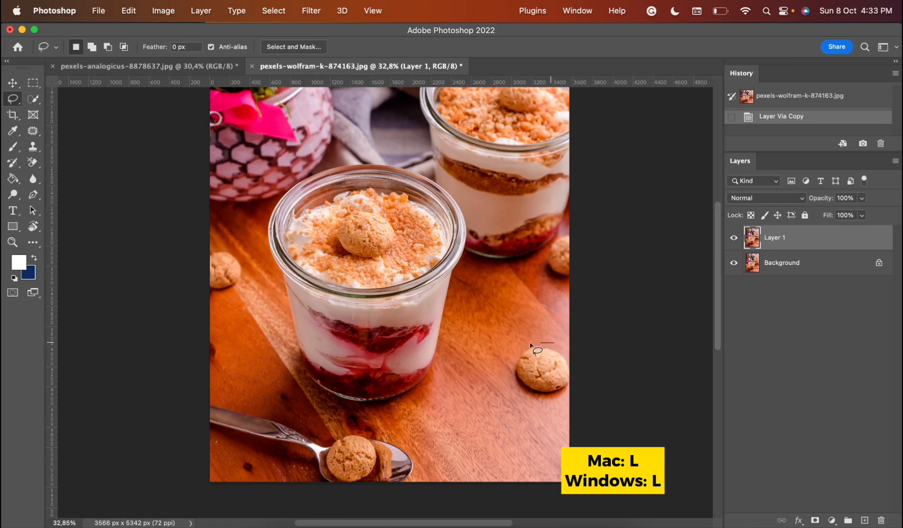
mouse_move(570, 407)
left_mouse_down()
mouse_move(579, 383)
mouse_move(557, 348)
left_mouse_up()
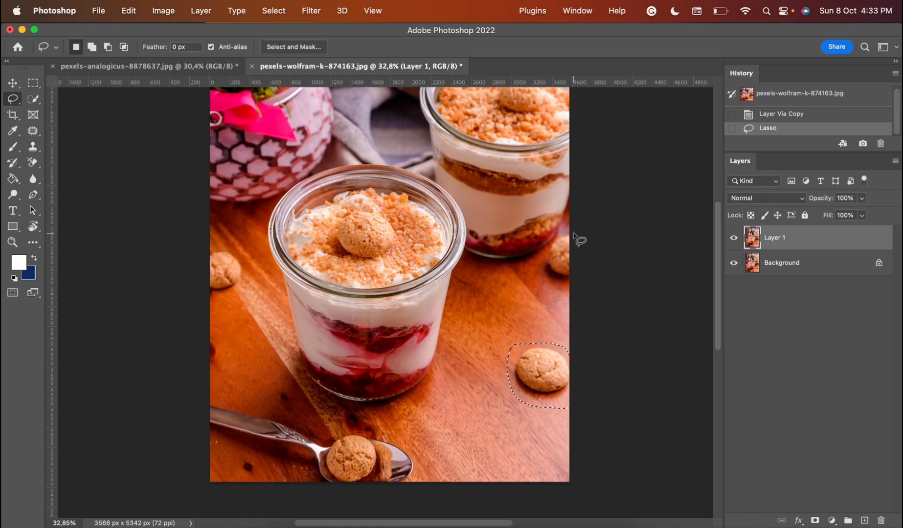
key("shift")
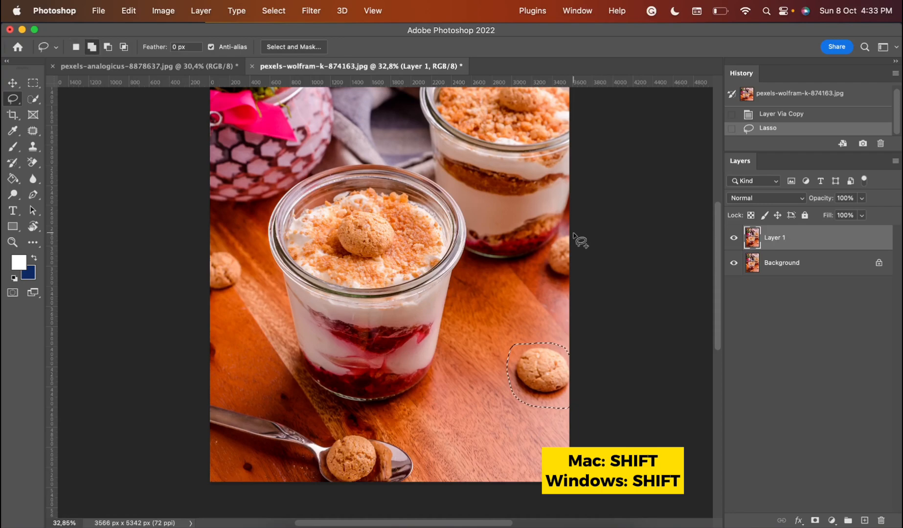
mouse_move(557, 236)
left_mouse_down()
mouse_move(542, 271)
mouse_move(563, 293)
mouse_move(575, 292)
left_mouse_up()
key("shift")
left_click_drag(218, 249, 244, 253)
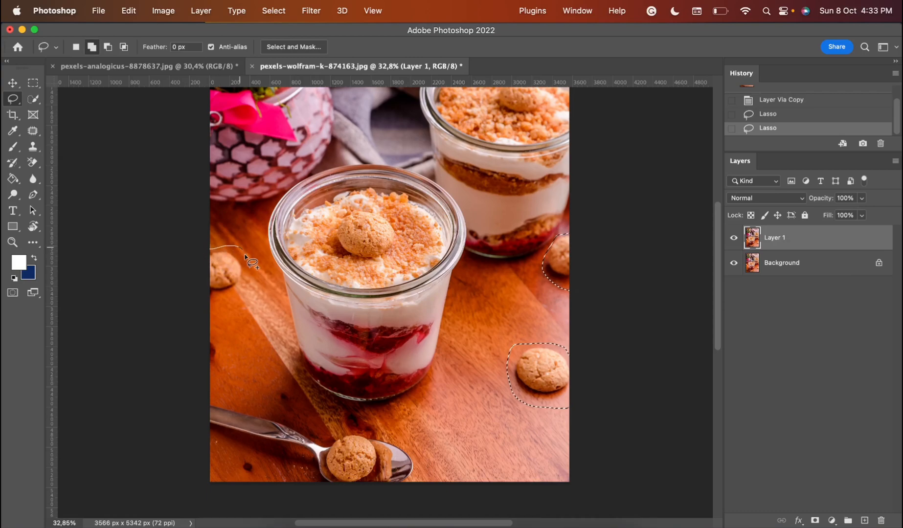
left_click_drag(206, 300, 208, 303)
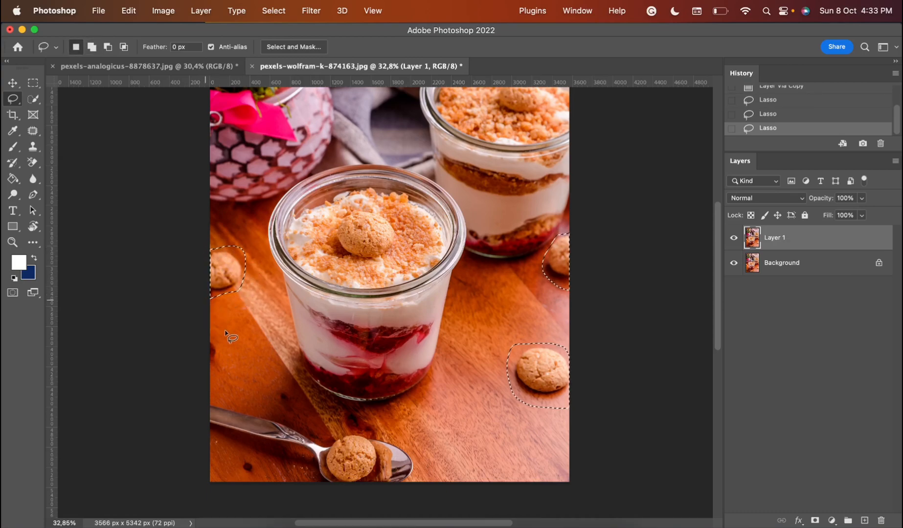
mouse_move(212, 401)
left_mouse_down()
mouse_move(311, 426)
mouse_move(380, 432)
mouse_move(414, 449)
mouse_move(423, 468)
mouse_move(402, 489)
mouse_move(342, 492)
mouse_move(197, 433)
mouse_move(189, 419)
mouse_move(196, 395)
mouse_move(265, 413)
left_mouse_up()
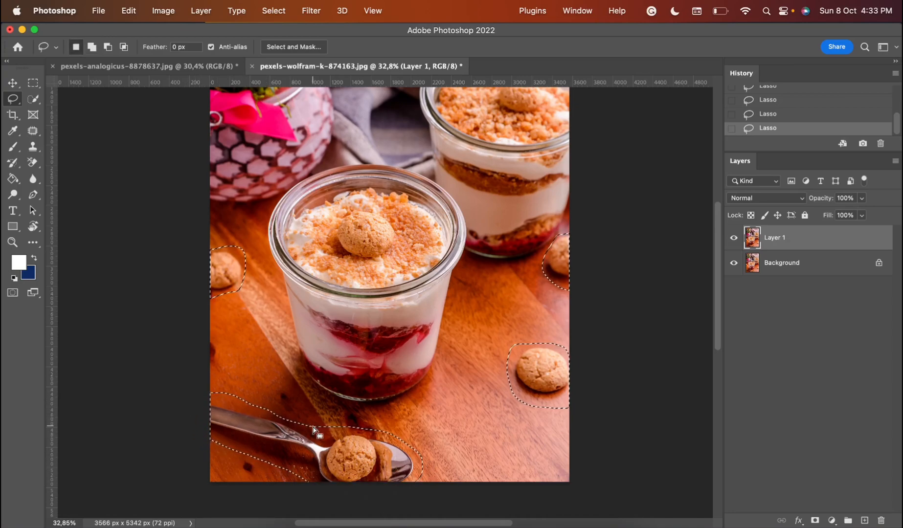
- Replace the selected cookies and spoon with wood using Content-Aware Fill output to the current layer, and clear the selection
scroll(438, 376, "down", 3)
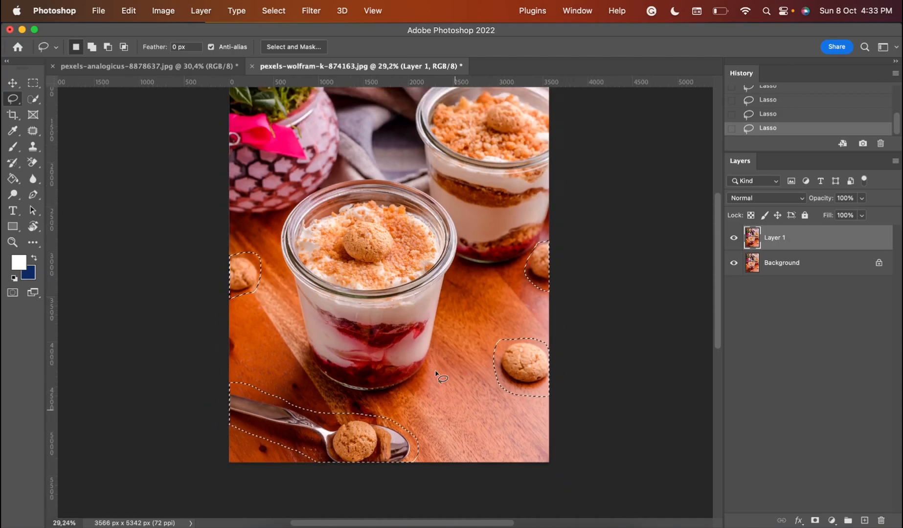
left_click(129, 11)
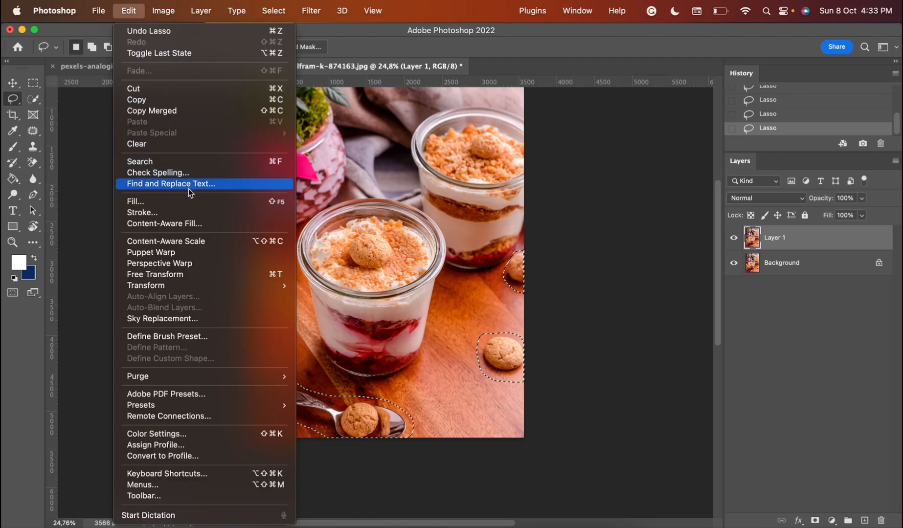
left_click(188, 224)
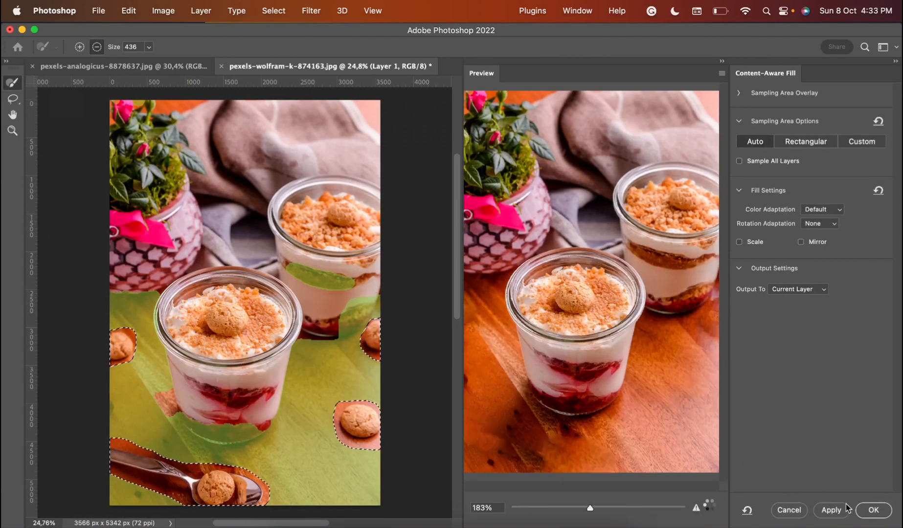
left_click(873, 510)
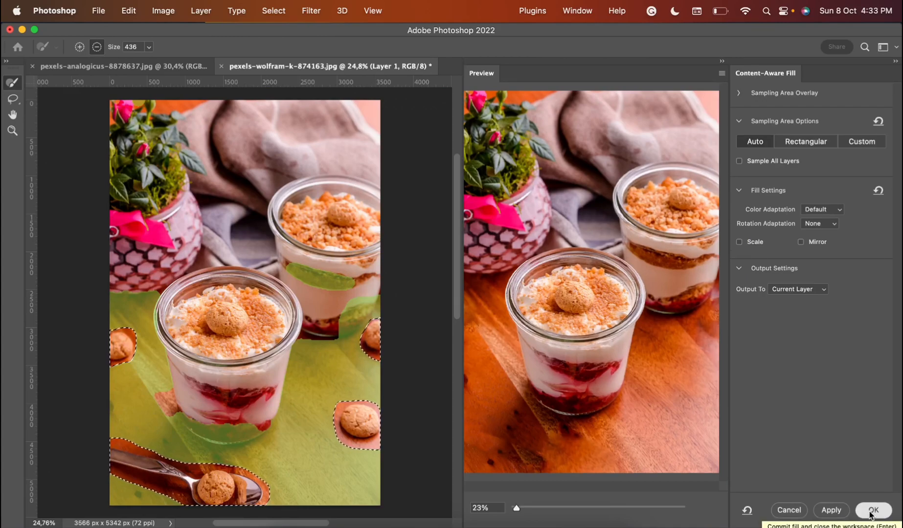
left_click(13, 83)
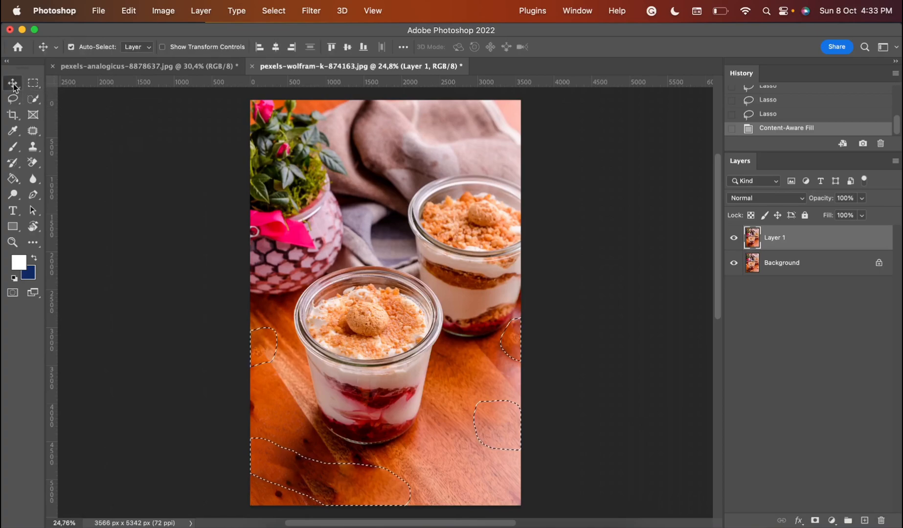
left_click(287, 11)
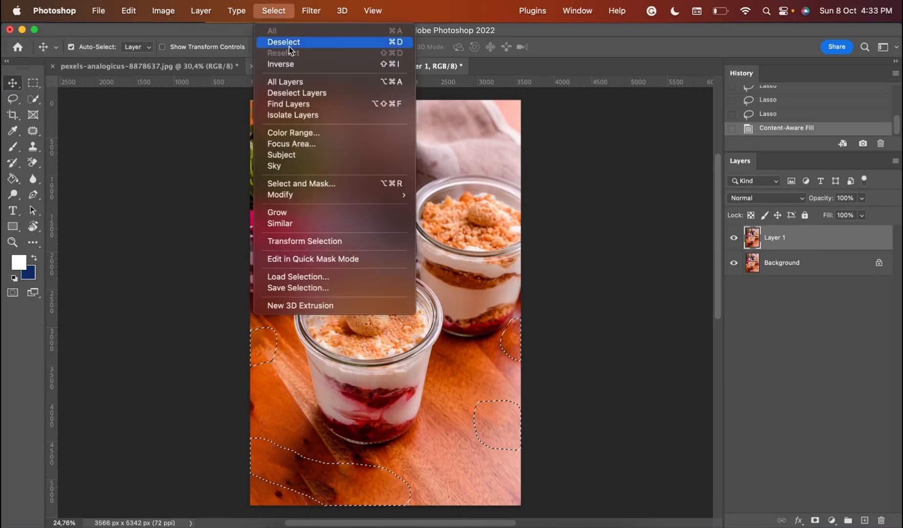
left_click(286, 38)
- Select the cookies on top of the front and rear dessert jars together, using loose Lasso outlines
scroll(390, 317, "down", 3)
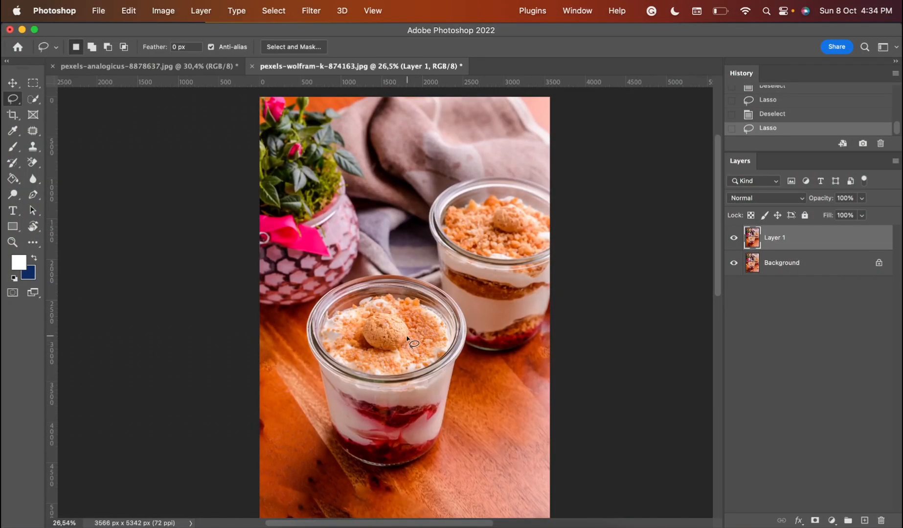
scroll(407, 337, "up", 5)
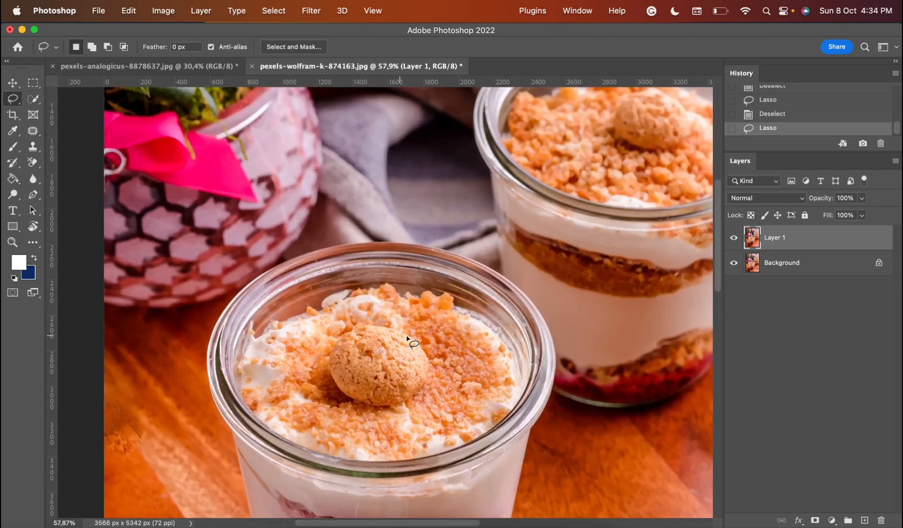
scroll(407, 337, "up", 2)
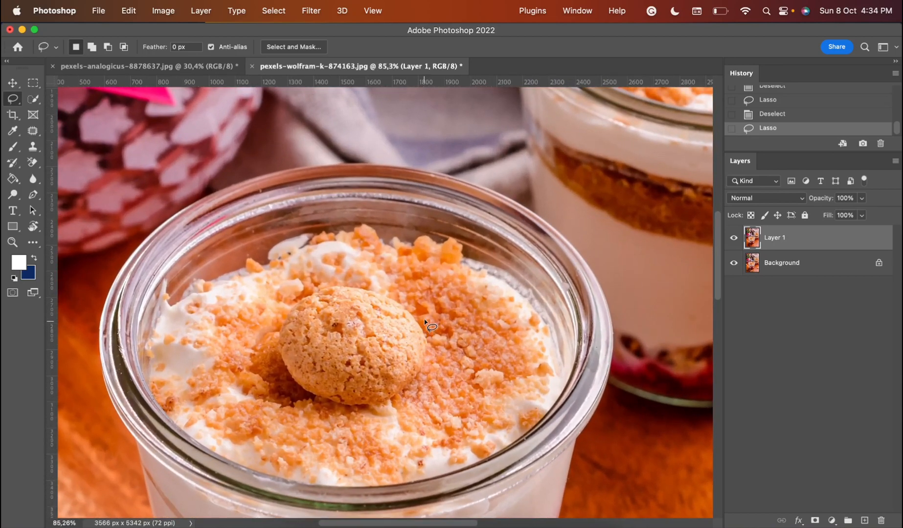
mouse_move(425, 323)
left_mouse_down()
mouse_move(399, 284)
mouse_move(354, 267)
left_mouse_up()
mouse_move(244, 353)
left_mouse_down()
mouse_move(254, 387)
mouse_move(296, 416)
mouse_move(323, 429)
mouse_move(368, 424)
left_mouse_up()
left_click_drag(421, 321, 425, 324)
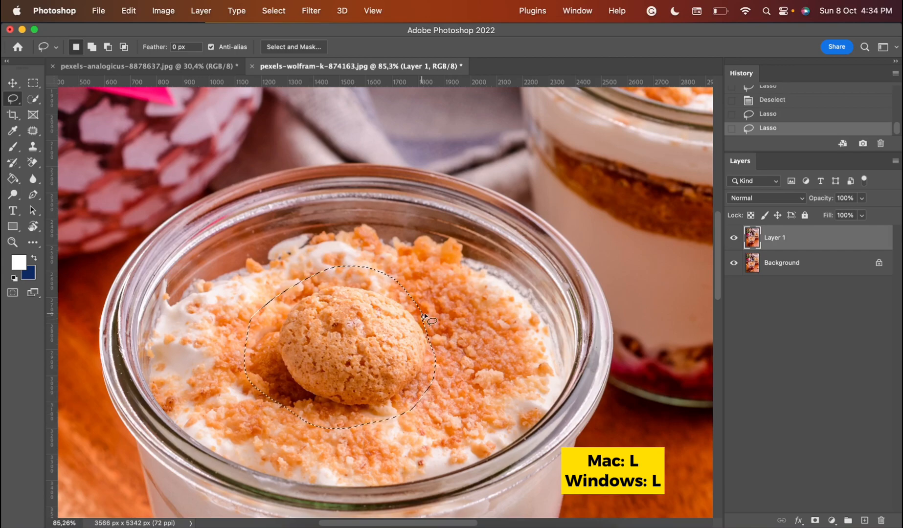
scroll(440, 315, "right", 5)
scroll(440, 315, "up", 5)
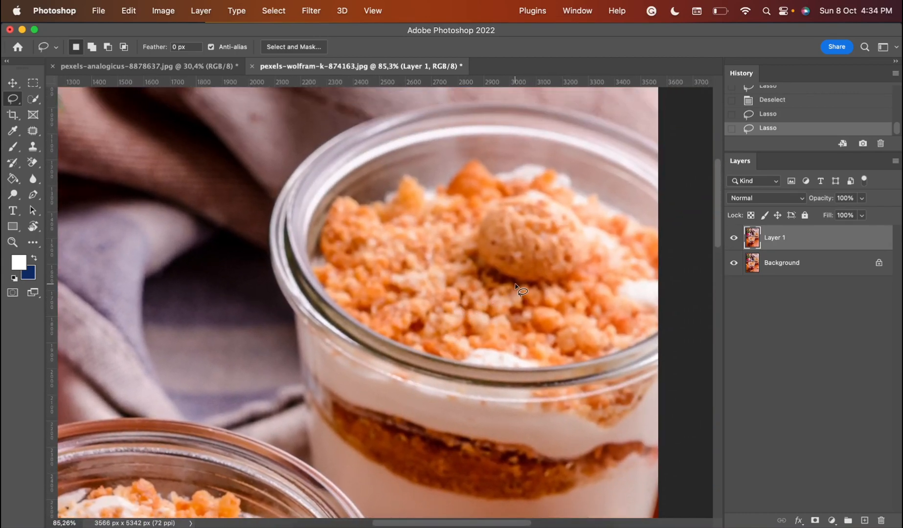
key("shift")
mouse_move(540, 300)
left_mouse_down()
mouse_move(574, 299)
mouse_move(594, 262)
left_mouse_up()
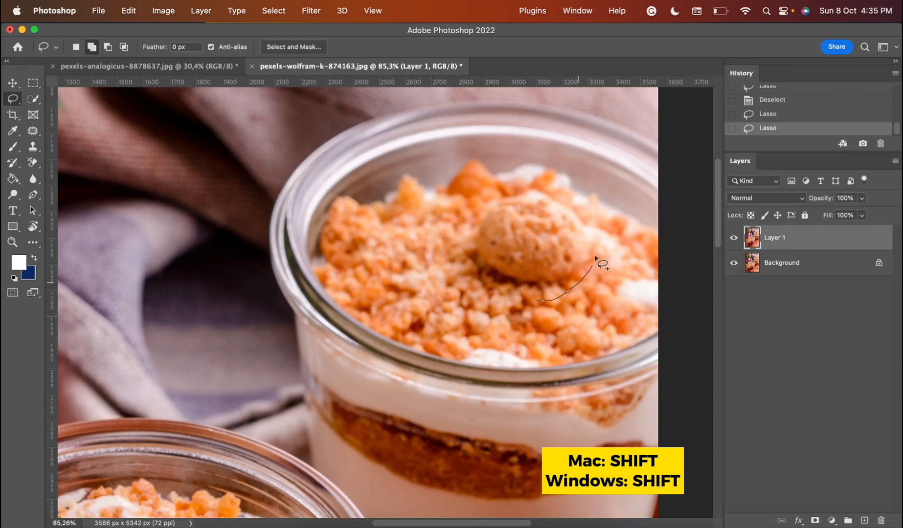
mouse_move(570, 196)
left_mouse_down()
mouse_move(496, 183)
mouse_move(466, 191)
mouse_move(454, 220)
mouse_move(446, 265)
mouse_move(480, 290)
mouse_move(540, 301)
left_mouse_up()
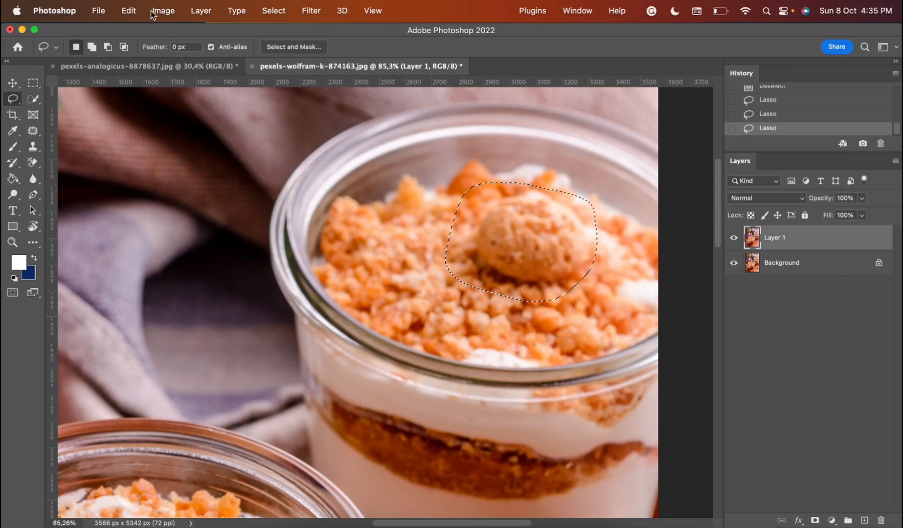
- Replace the selected cookies on both desserts with crumb topping using Content-Aware Fill output to the current layer, and clear the selection
left_click(129, 10)
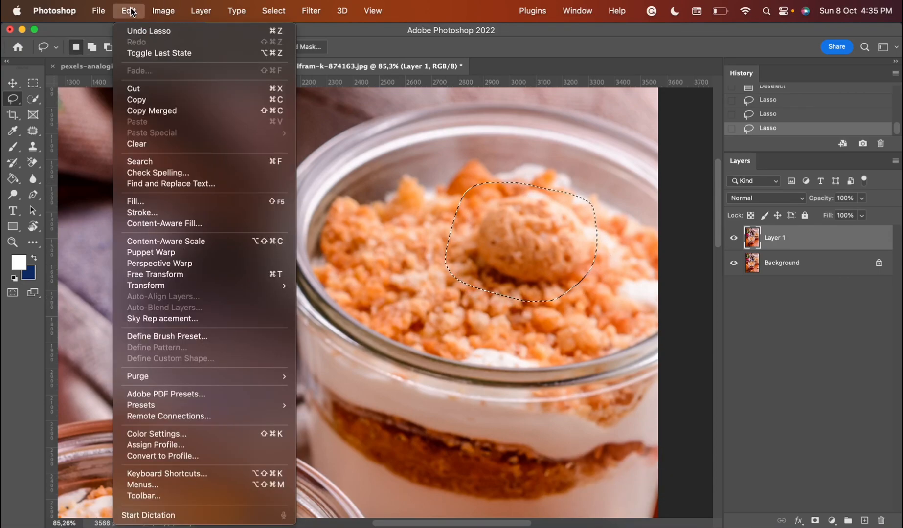
left_click(173, 223)
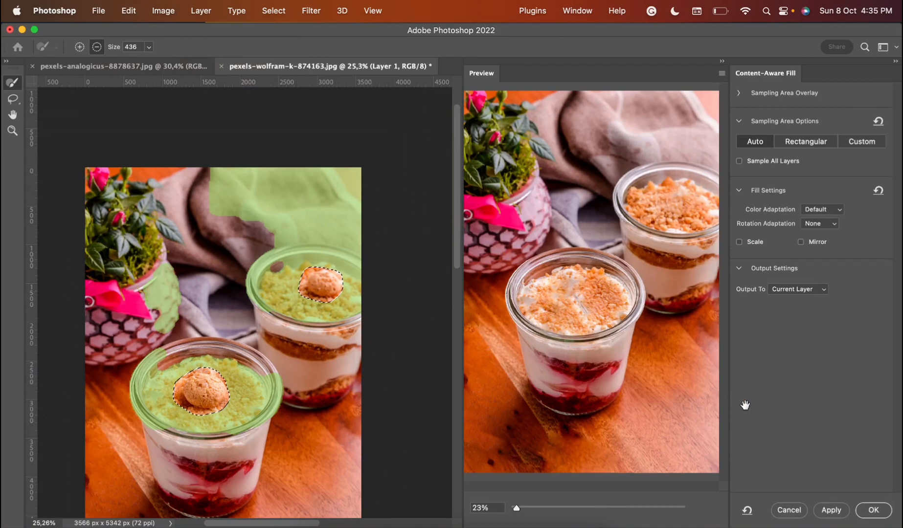
left_click(873, 510)
scroll(336, 255, "down", 2)
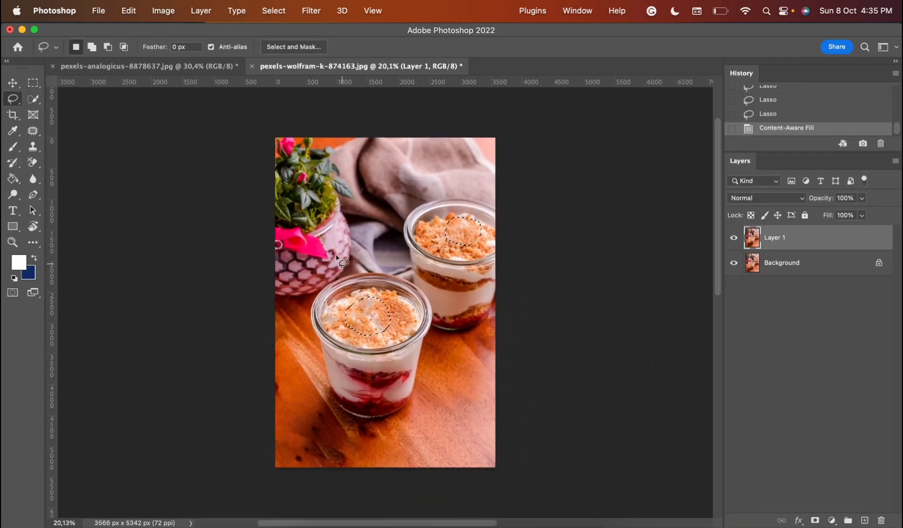
scroll(336, 255, "up", 3)
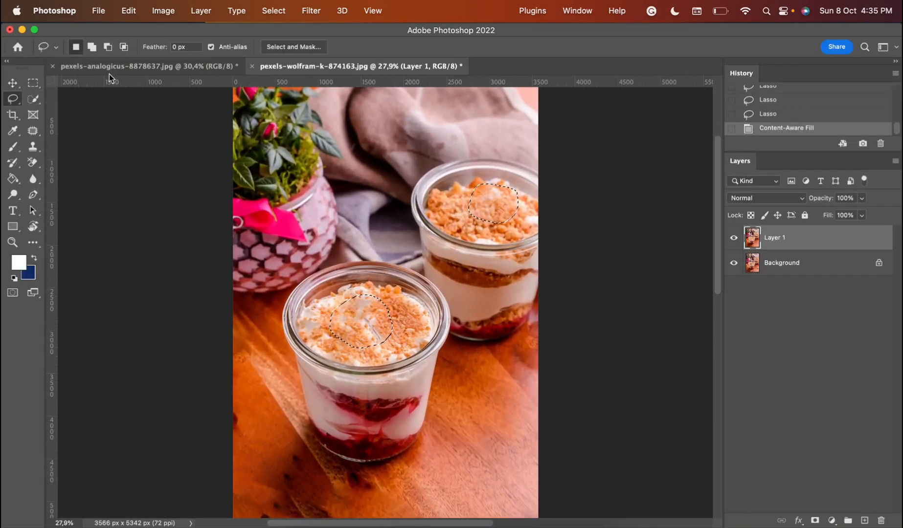
left_click(274, 11)
left_click(284, 42)
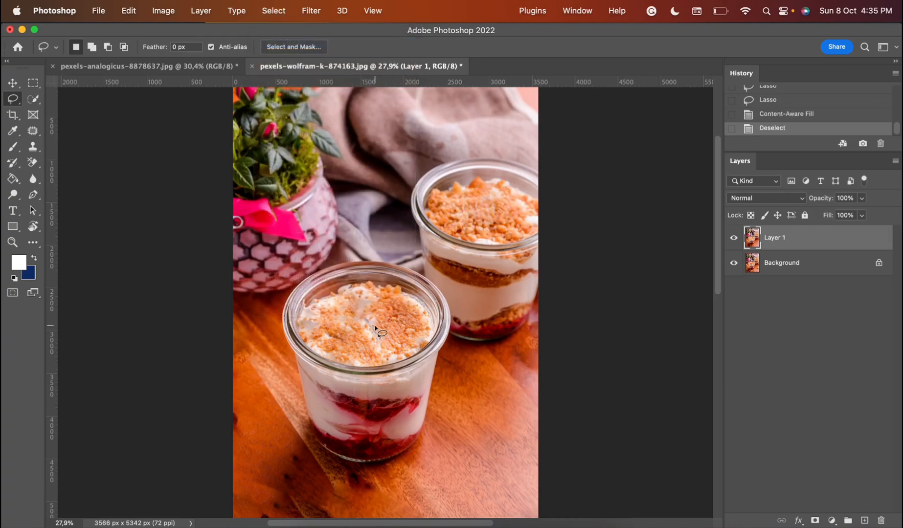
- Compare the retouched dessert photo with the original by hiding and showing Layer 1, leaving it visible and no layer selected
scroll(385, 302, "down", 2)
scroll(386, 303, "up", 1)
left_click(13, 83)
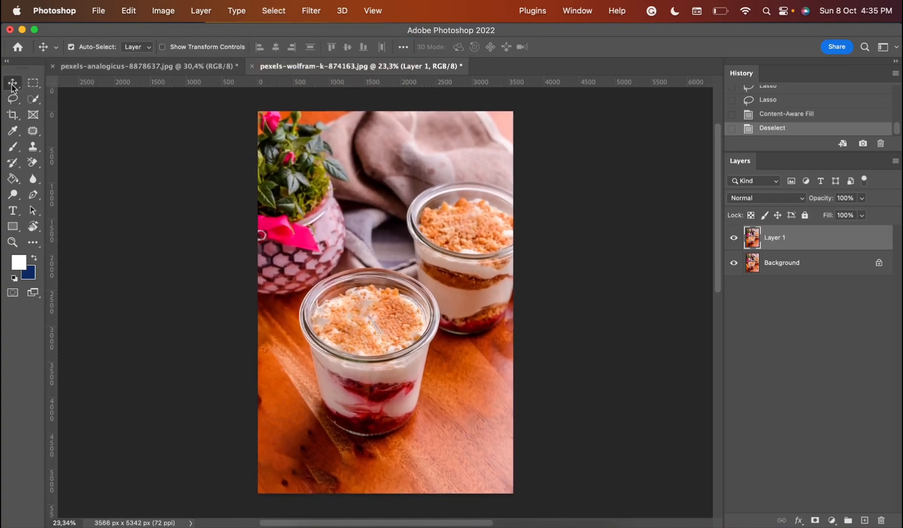
left_click(733, 238)
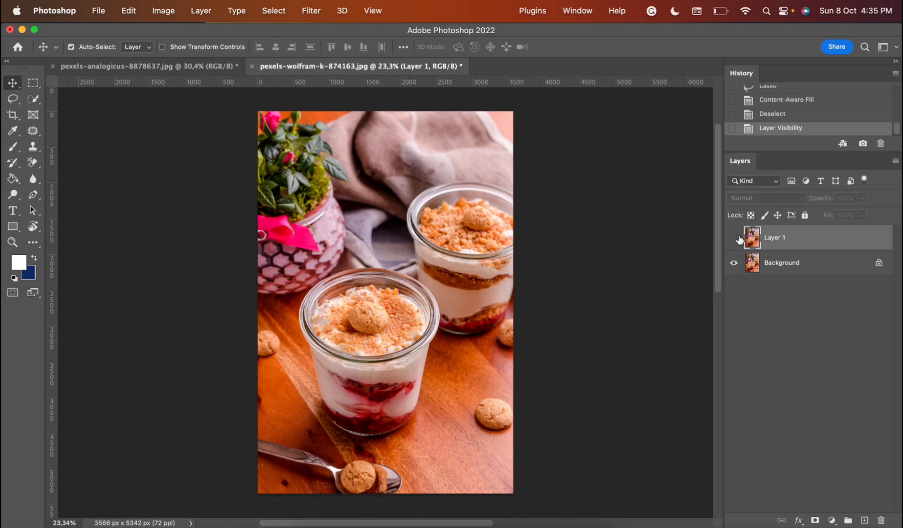
left_click(733, 237)
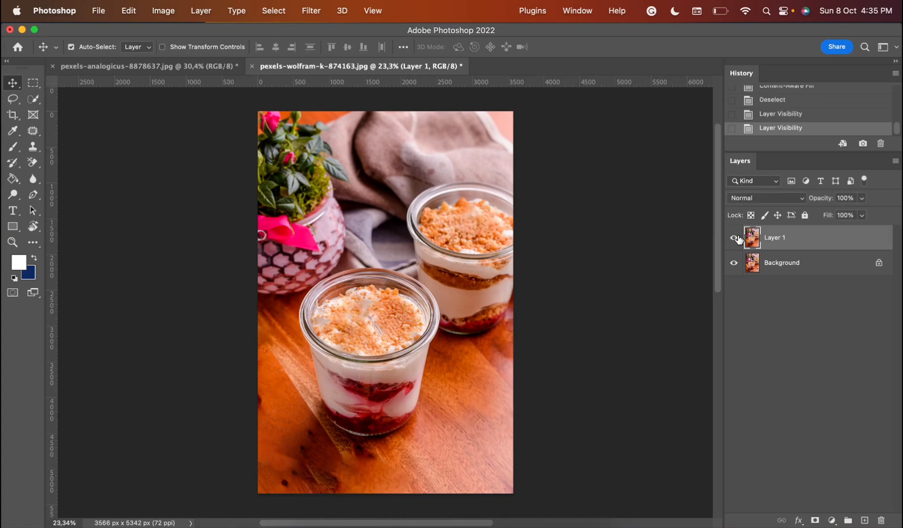
left_click(734, 238)
left_click(734, 237)
left_click(526, 410)
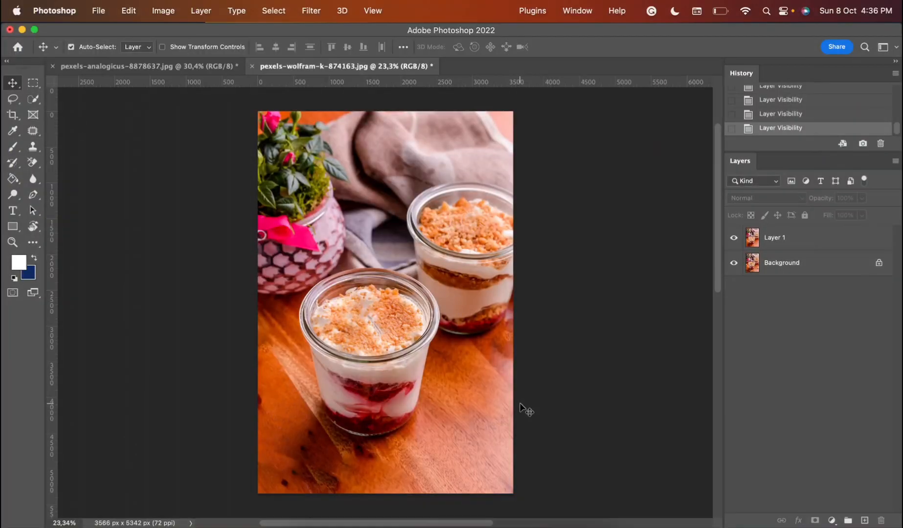